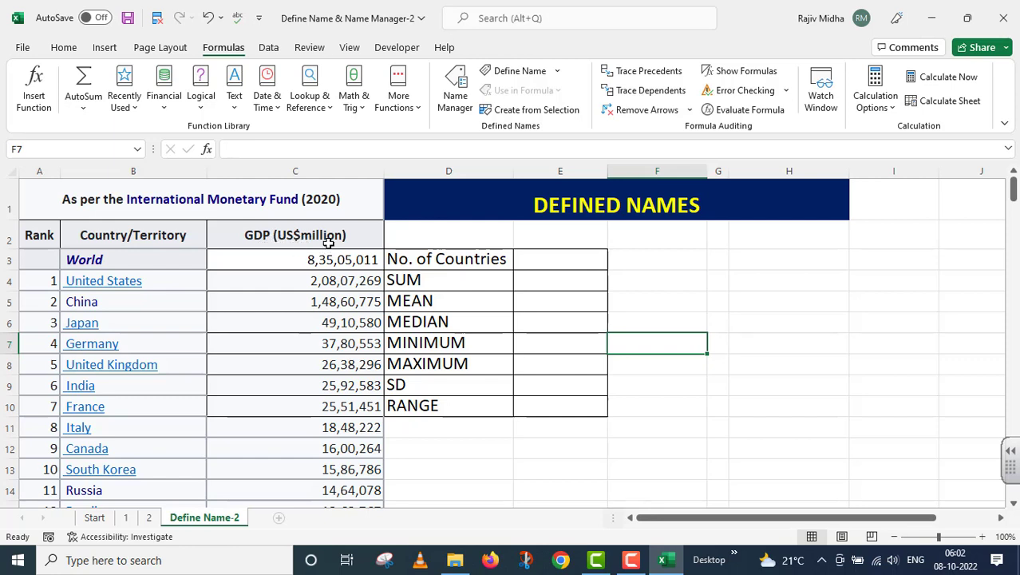
Step: Look through the country GDP table from the first row to its last entries and return to the top
scroll(166, 304, down, 4)
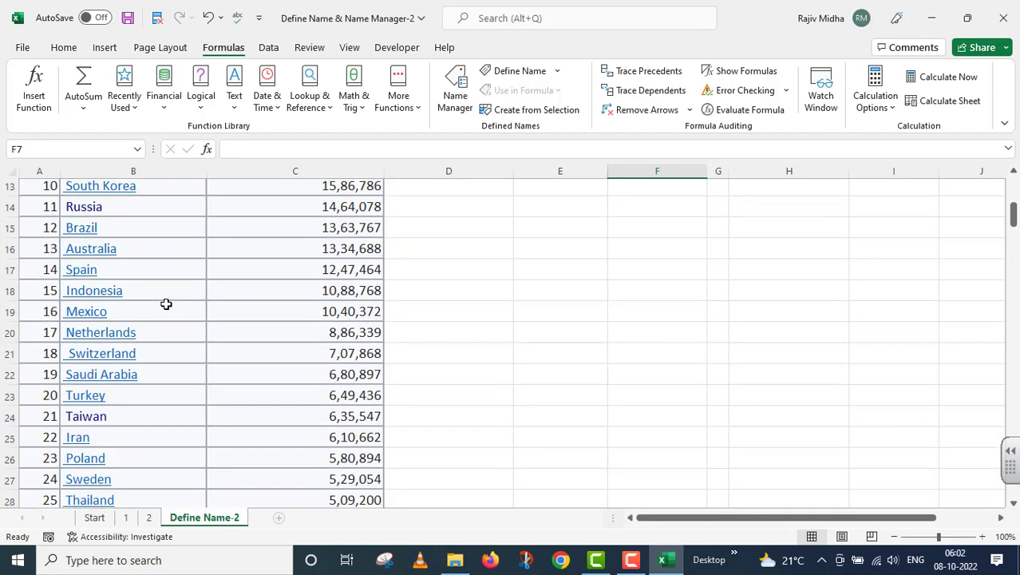
scroll(166, 303, down, 18)
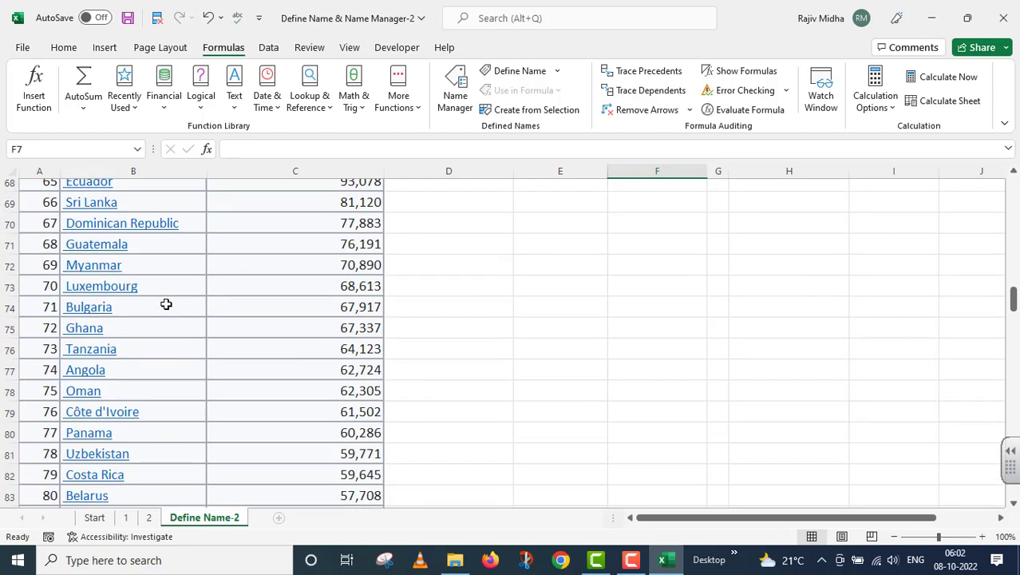
scroll(166, 304, down, 20)
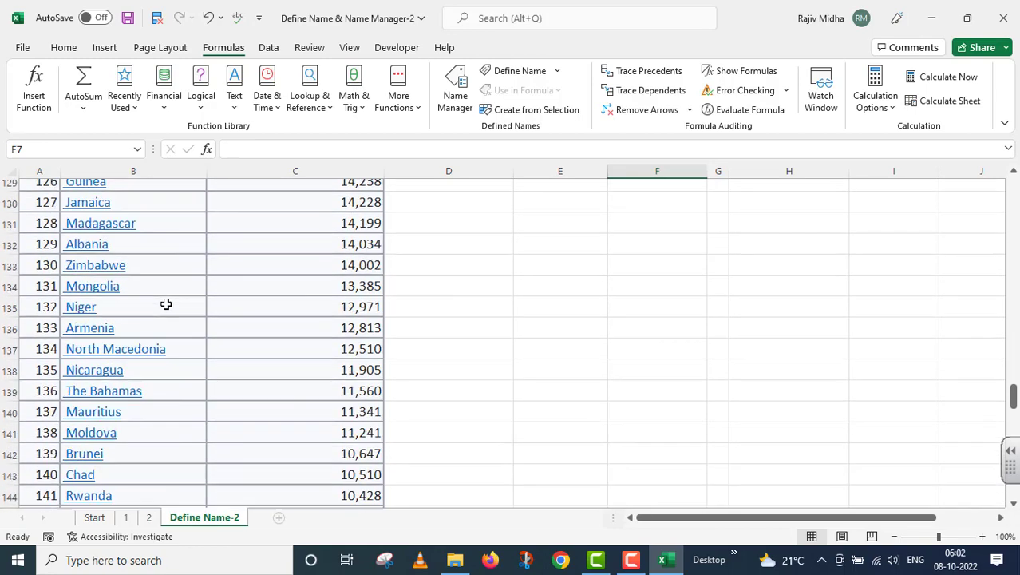
scroll(166, 304, down, 18)
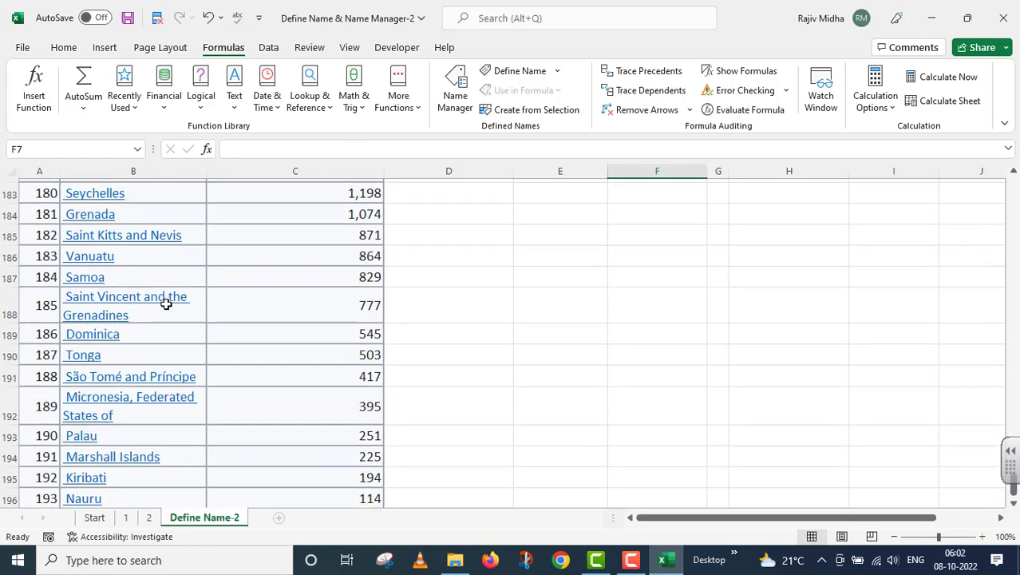
scroll(166, 303, down, 2)
scroll(171, 317, up, 8)
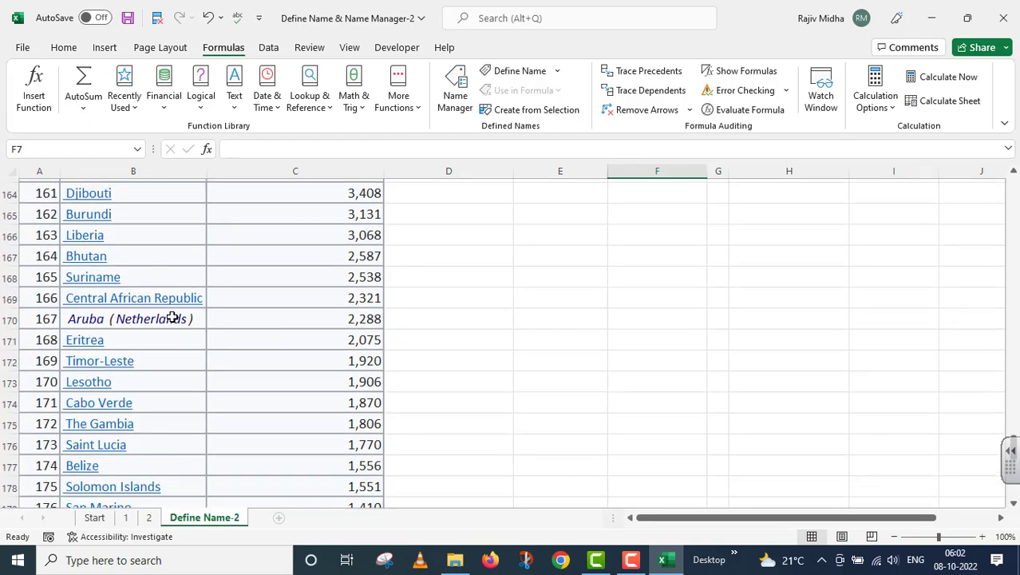
scroll(171, 317, up, 20)
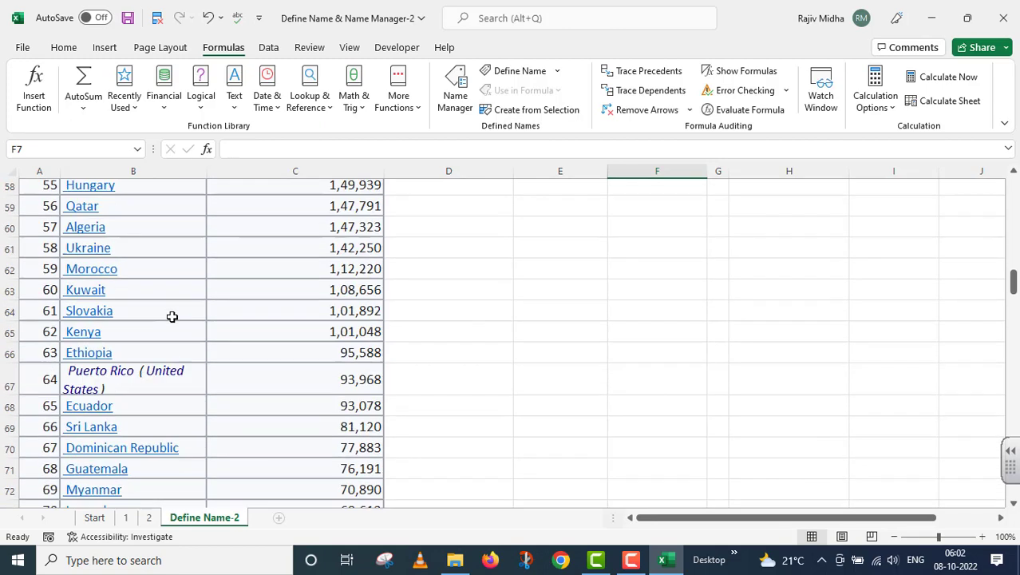
scroll(172, 317, up, 19)
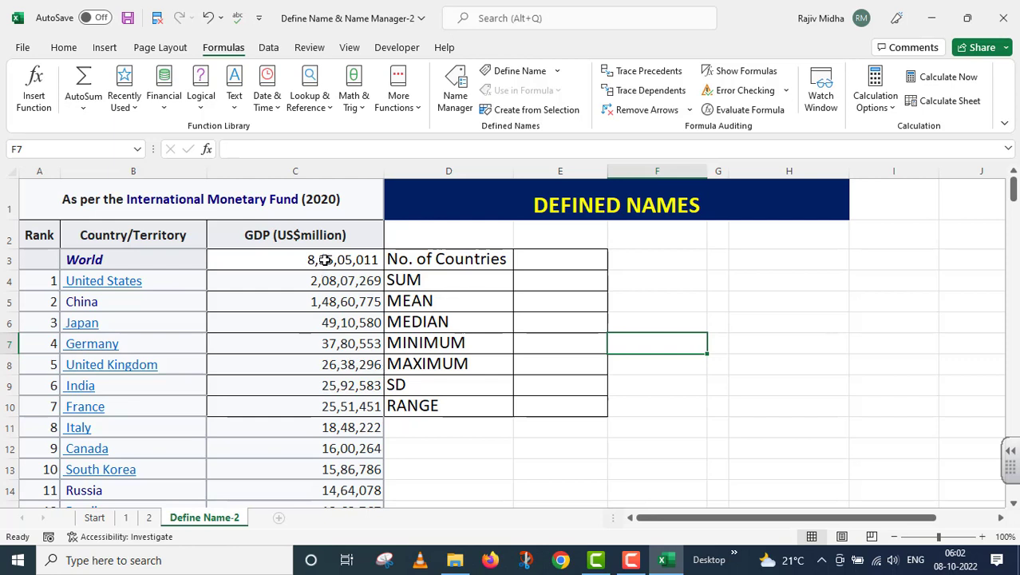
Step: Define the name GDP with Workbook scope for the country GDP values in C4:C197, and check it in the list of names
click(323, 281)
mouse_move(323, 281)
mouse_down()
mouse_move(334, 532)
mouse_move(339, 523)
mouse_up()
drag(350, 466, 355, 456)
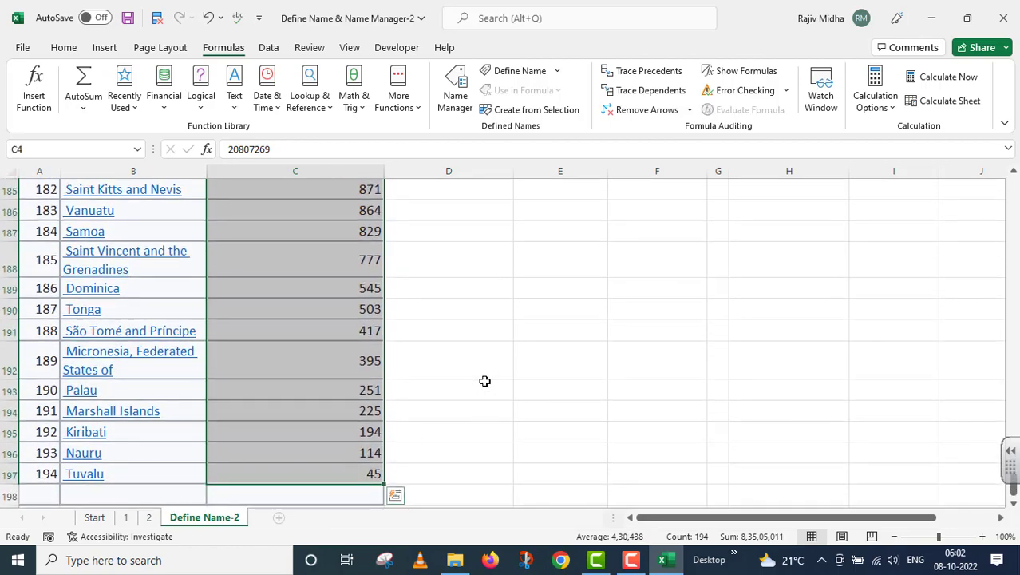
scroll(485, 380, up, 5)
scroll(505, 355, up, 20)
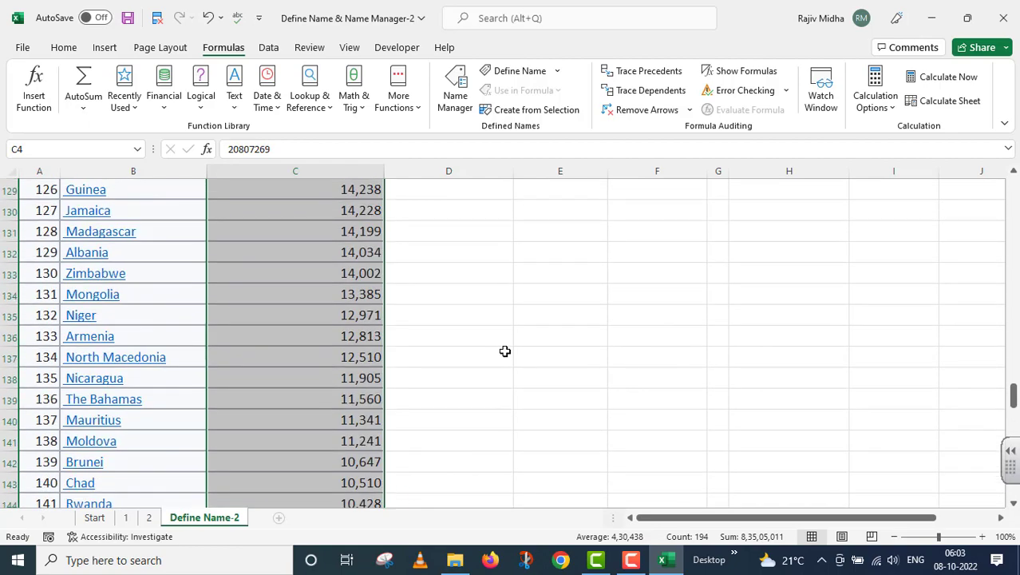
scroll(504, 346, up, 20)
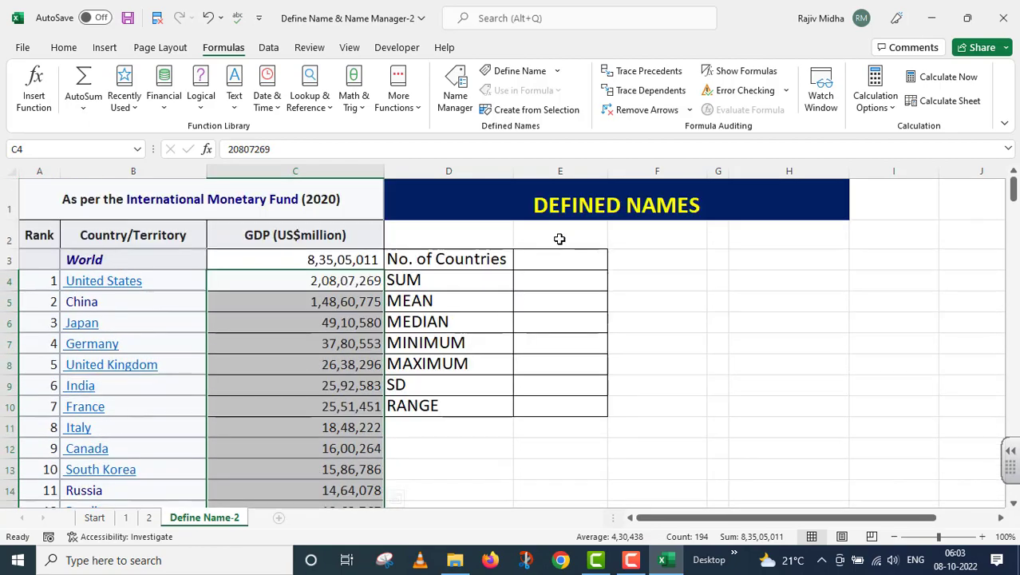
click(557, 71)
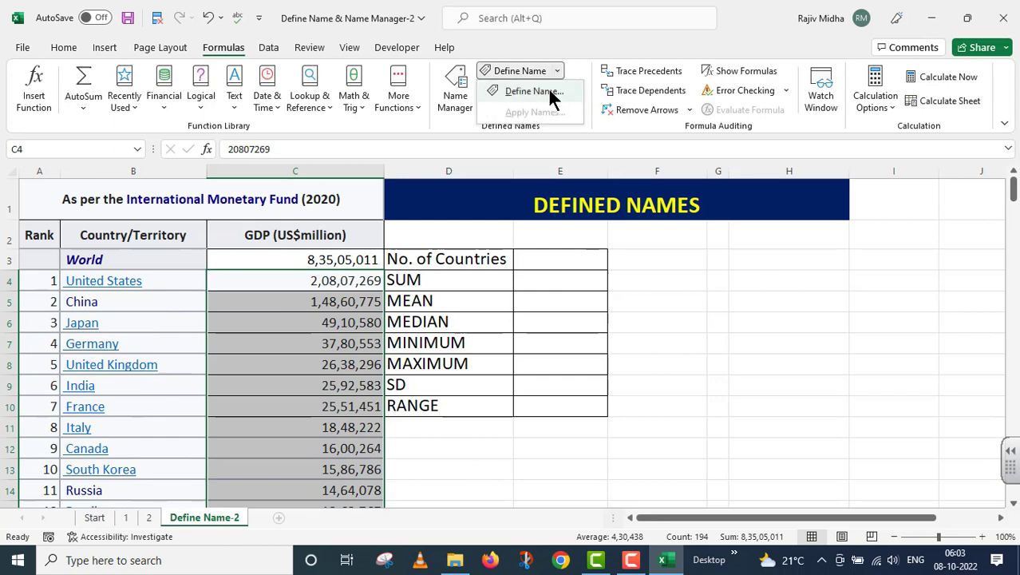
click(533, 91)
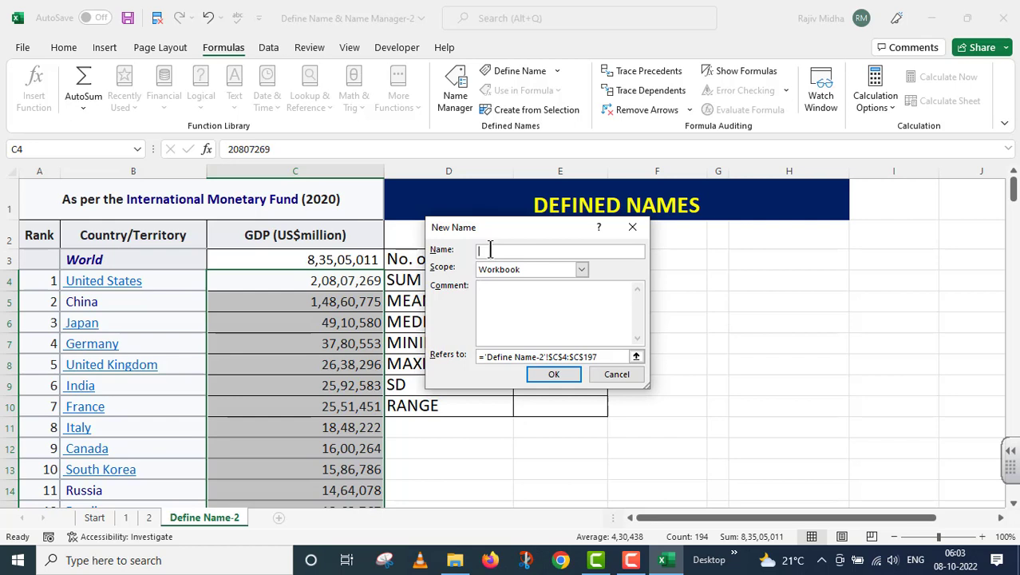
text(GDP)
click(580, 270)
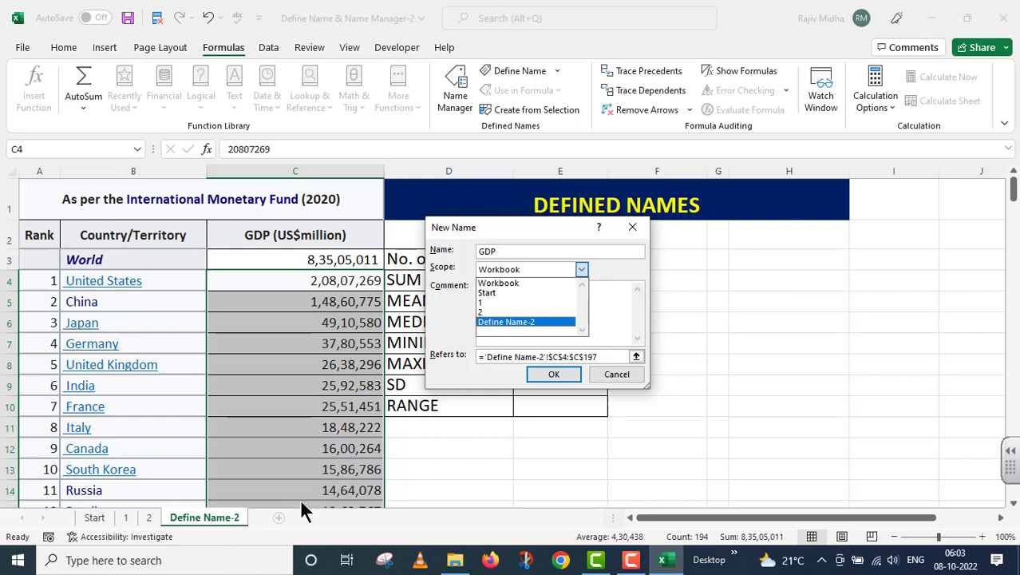
click(535, 283)
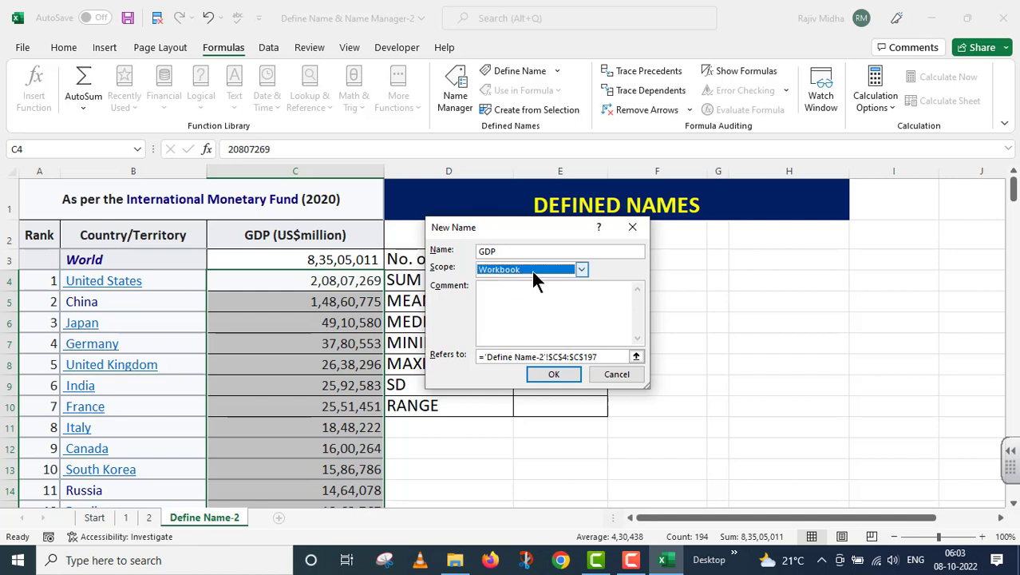
click(532, 270)
click(532, 271)
click(555, 375)
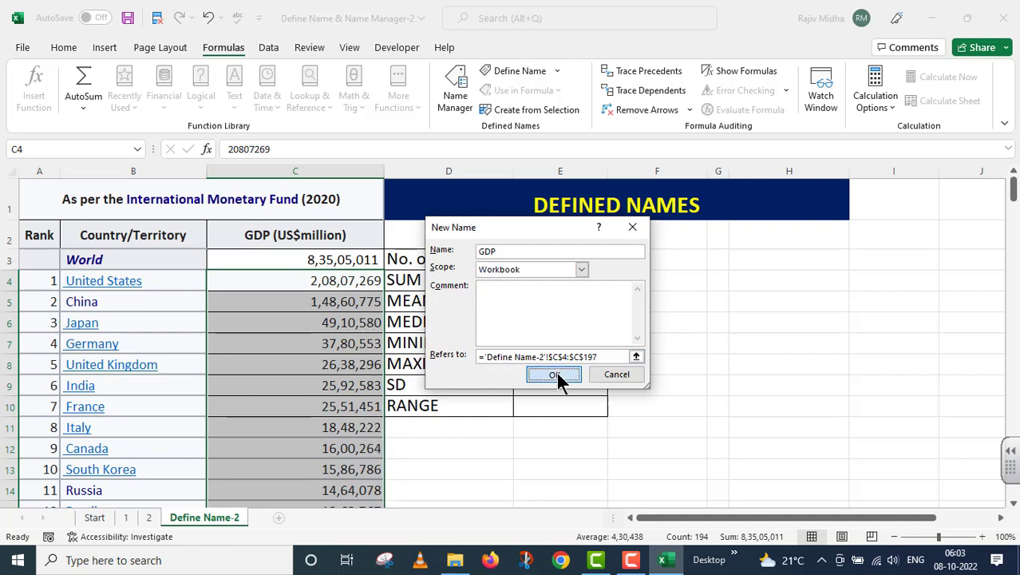
click(136, 149)
click(140, 150)
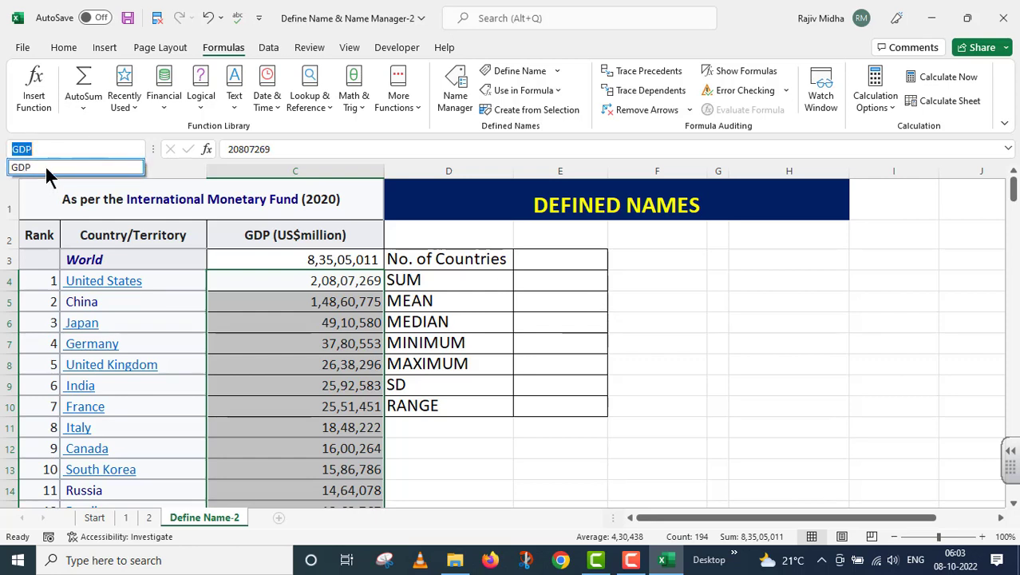
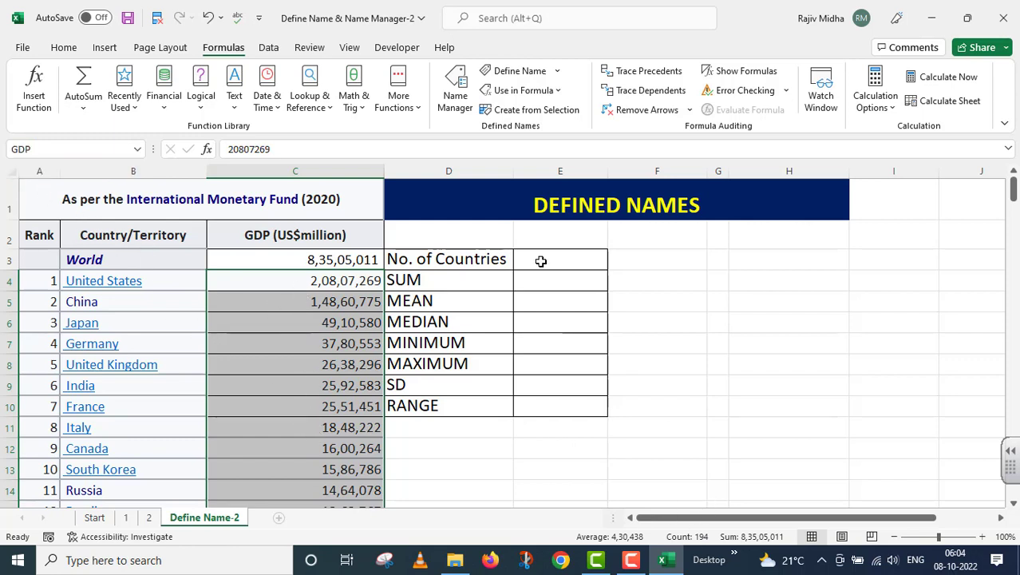
Step: Enter =COUNT(GDP) in E3 to calculate the number of countries from the named range
text(=)
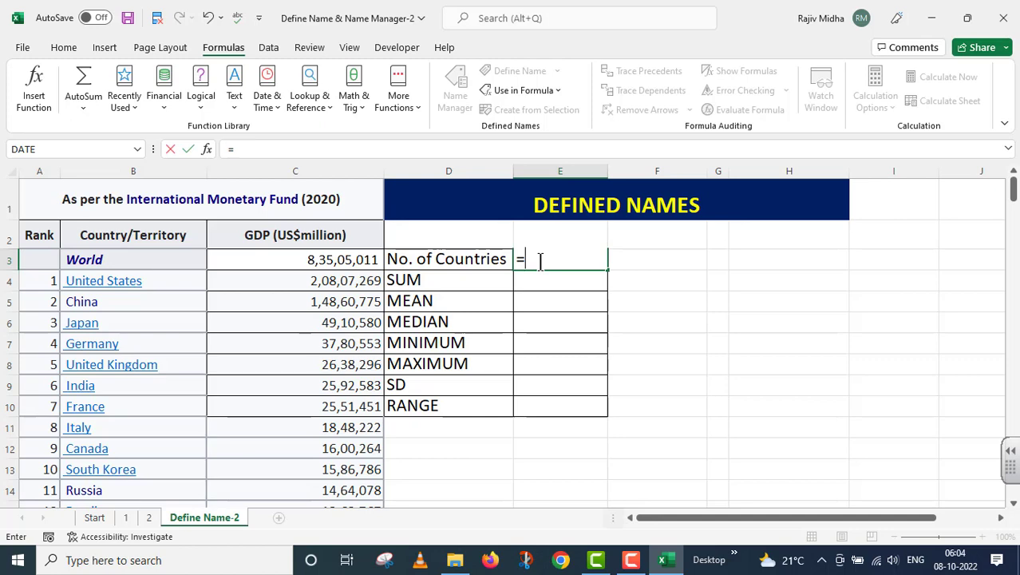
text(COUNT()
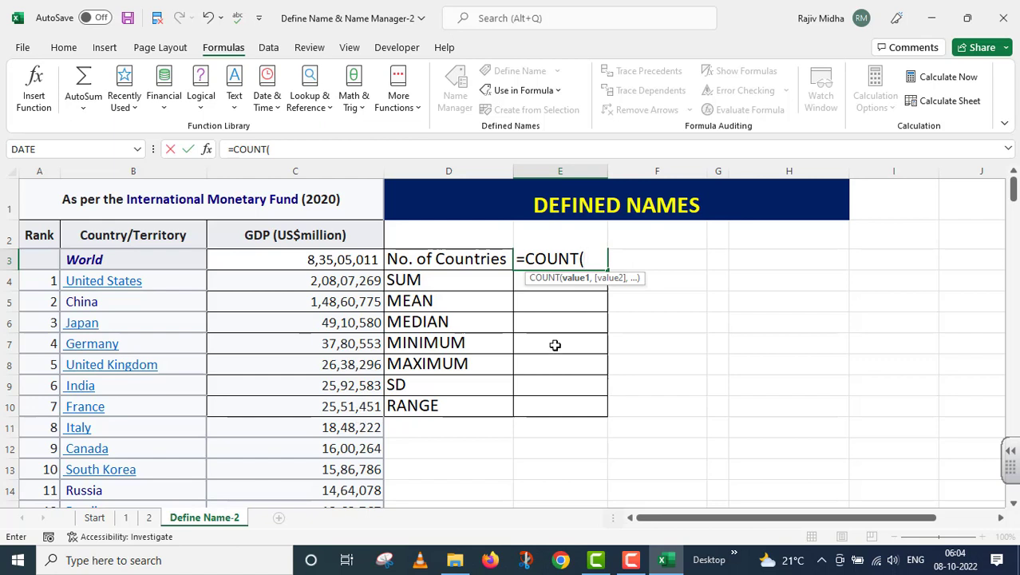
text(G)
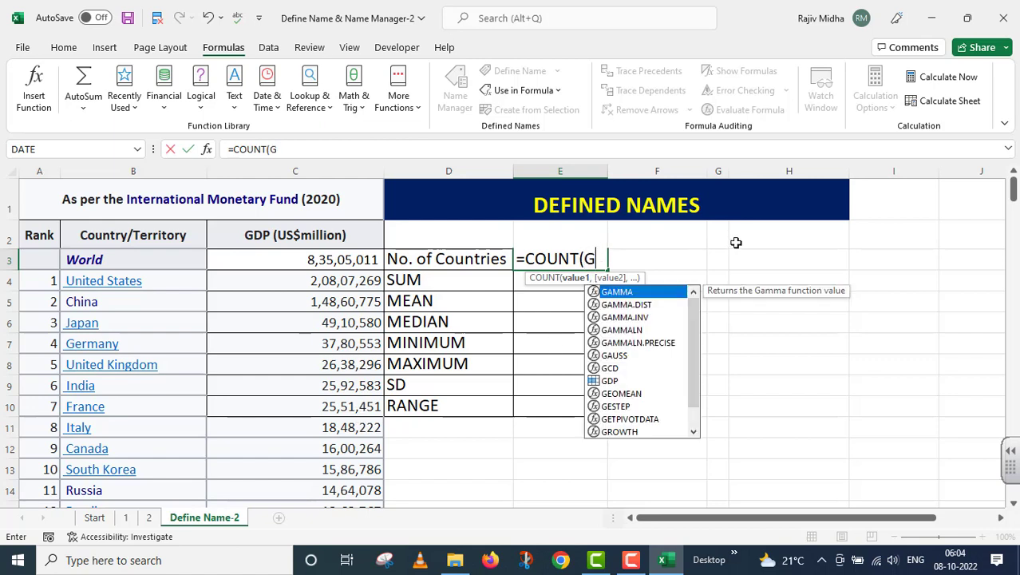
text(D)
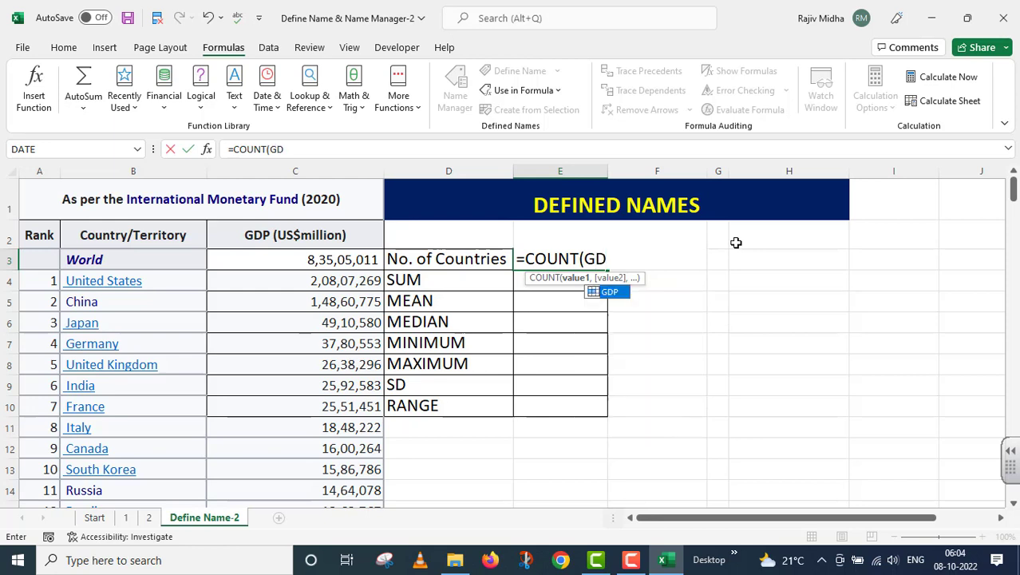
double_click(614, 292)
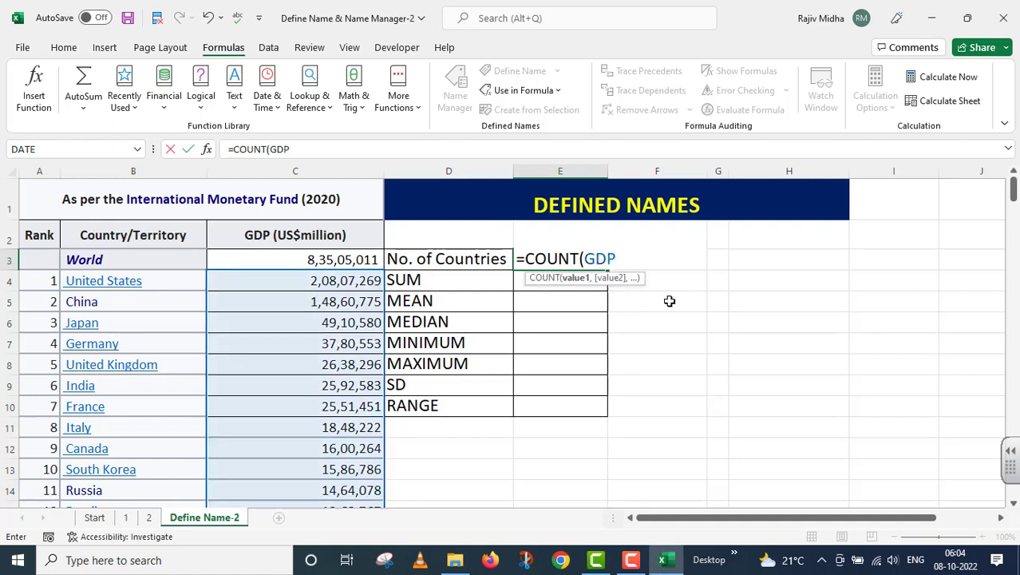
text())
key(Return)
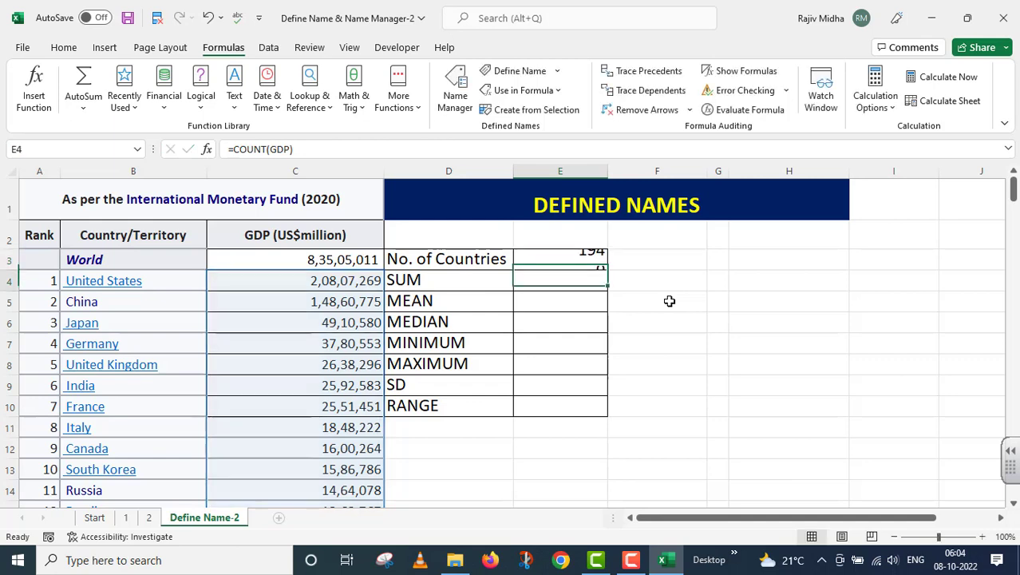
Step: Compare the country count in E3 with the last rank number in column A
click(555, 257)
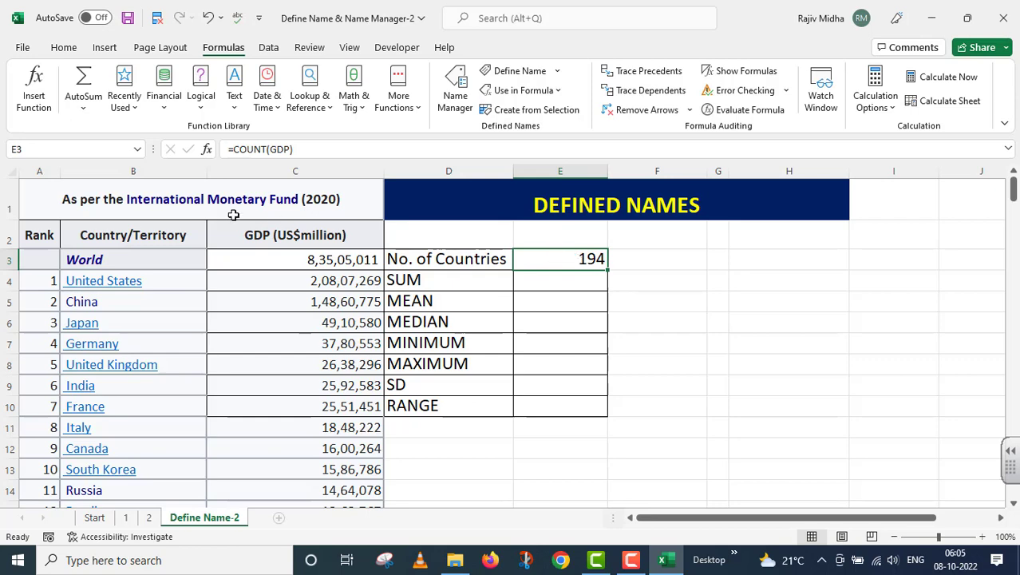
click(48, 277)
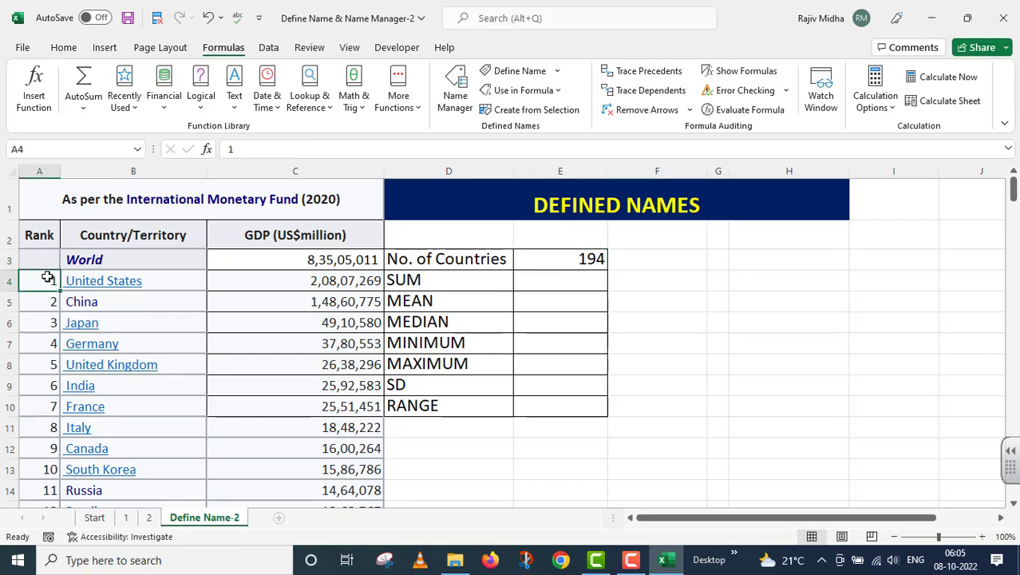
key(ctrl+Down)
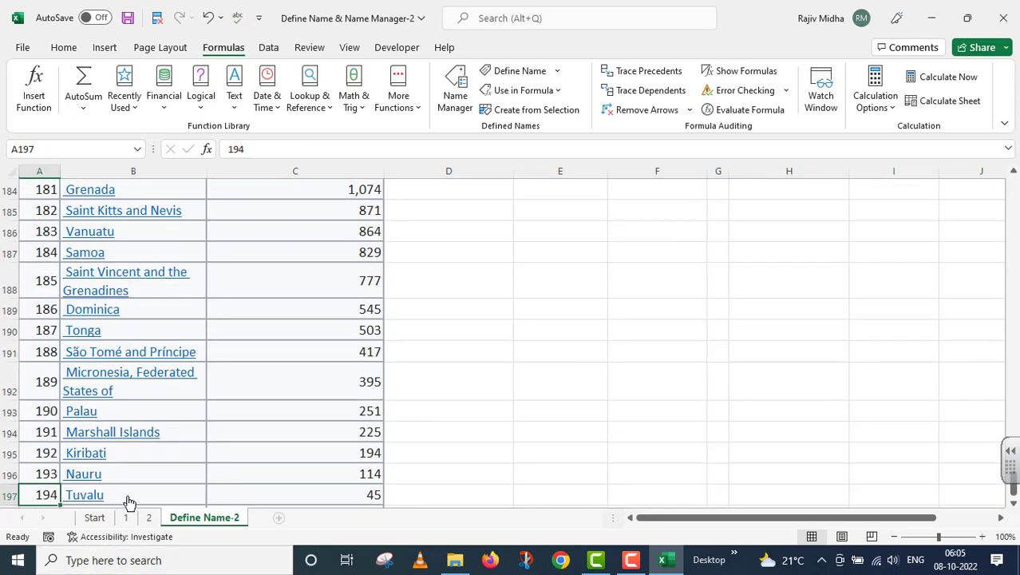
key(ctrl+Up)
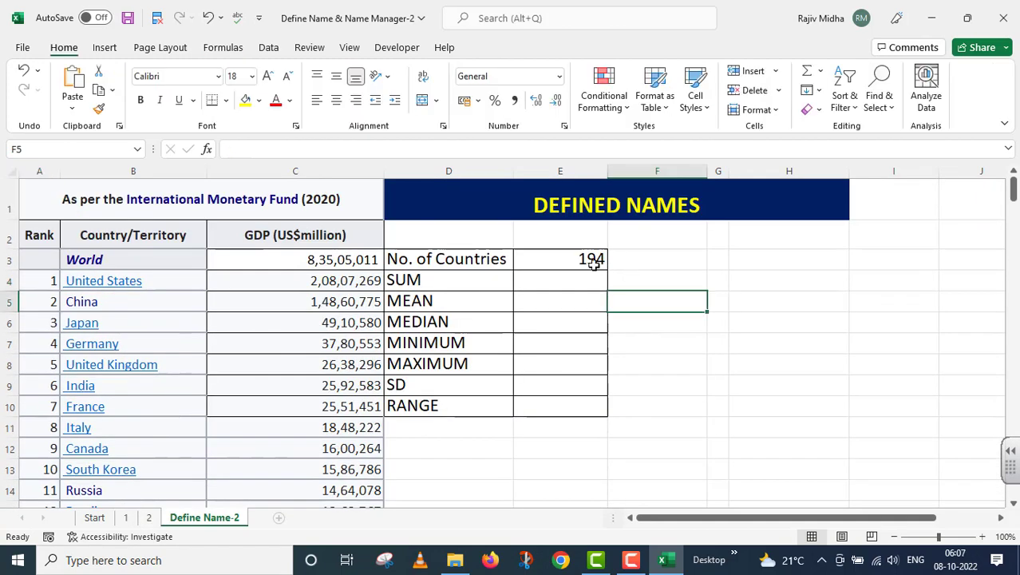
Step: Copy the formula text =COUNT(GDP) from E3 into F3, beside the number of countries
click(570, 258)
click(311, 149)
drag(312, 149, 189, 150)
key(ctrl+c)
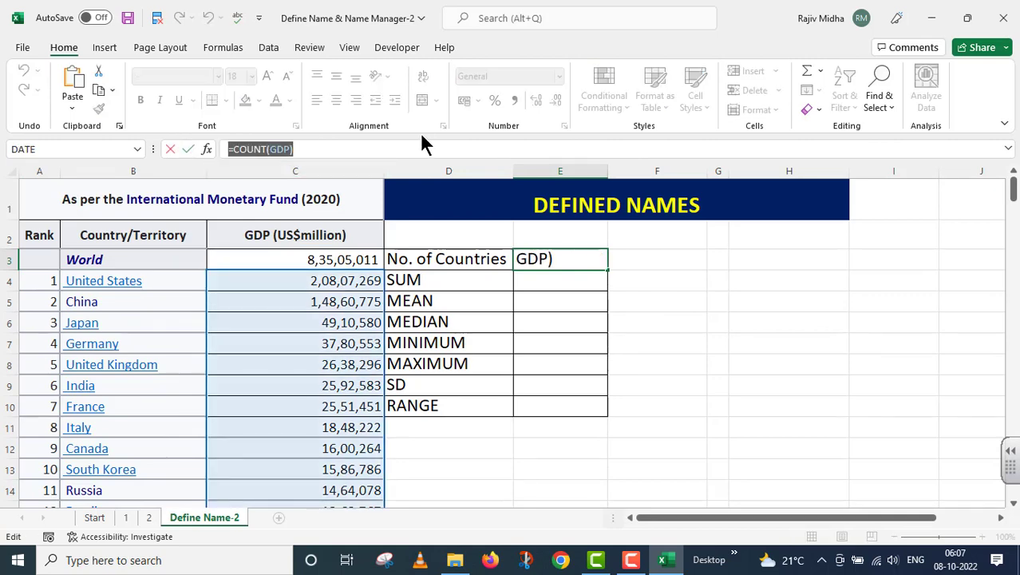
key(Return)
click(635, 255)
double_click(635, 255)
key(ctrl+v)
key(Return)
key(Return)
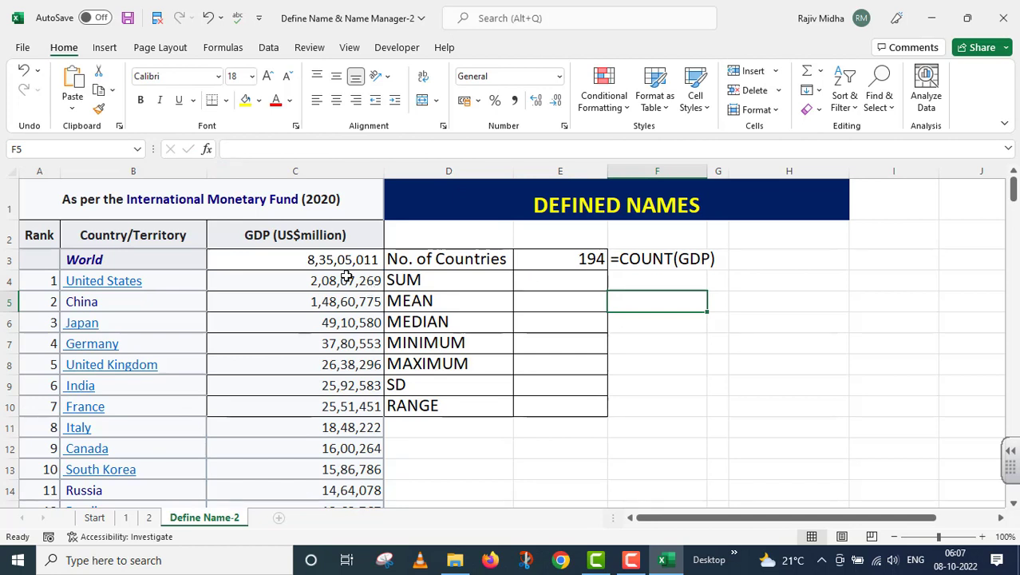
Step: Enter =SUM(GDP) in E4 to calculate the total GDP
click(519, 280)
text(=SUM()
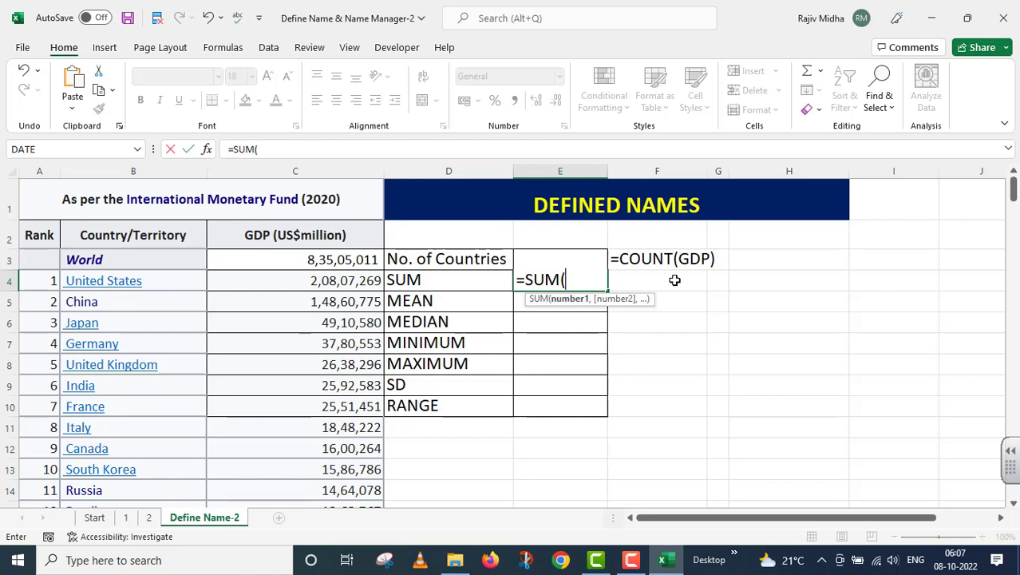
text(GDP)
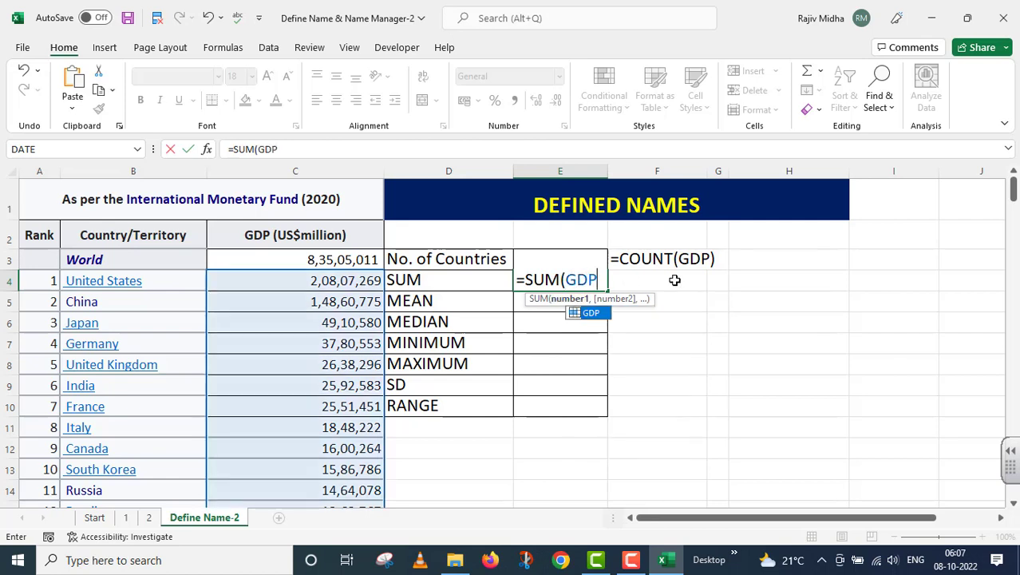
text())
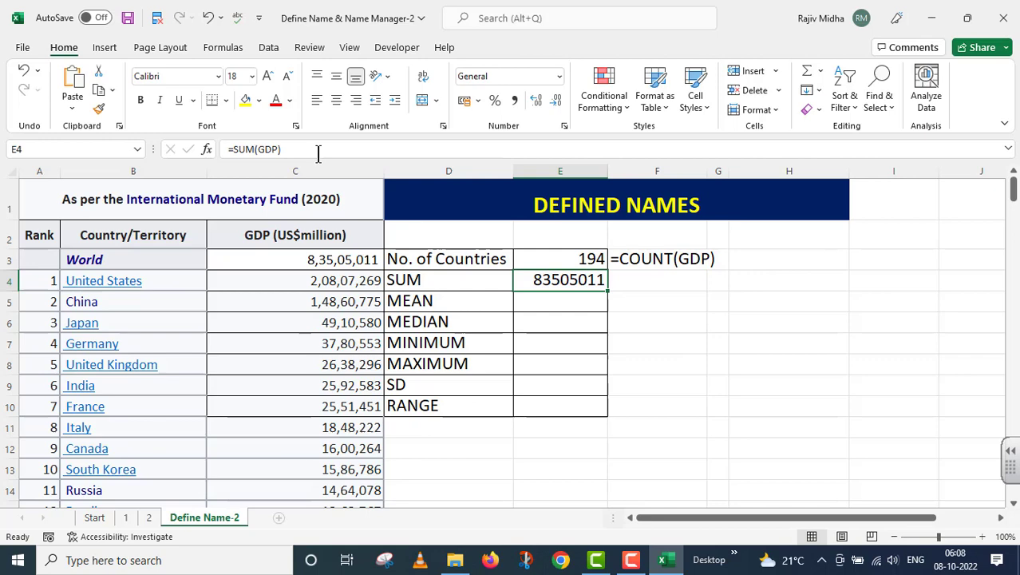
Step: Copy the formula text =SUM(GDP) from E4 into F4, beside the sum
click(281, 150)
drag(281, 149, 227, 149)
key(ctrl+c)
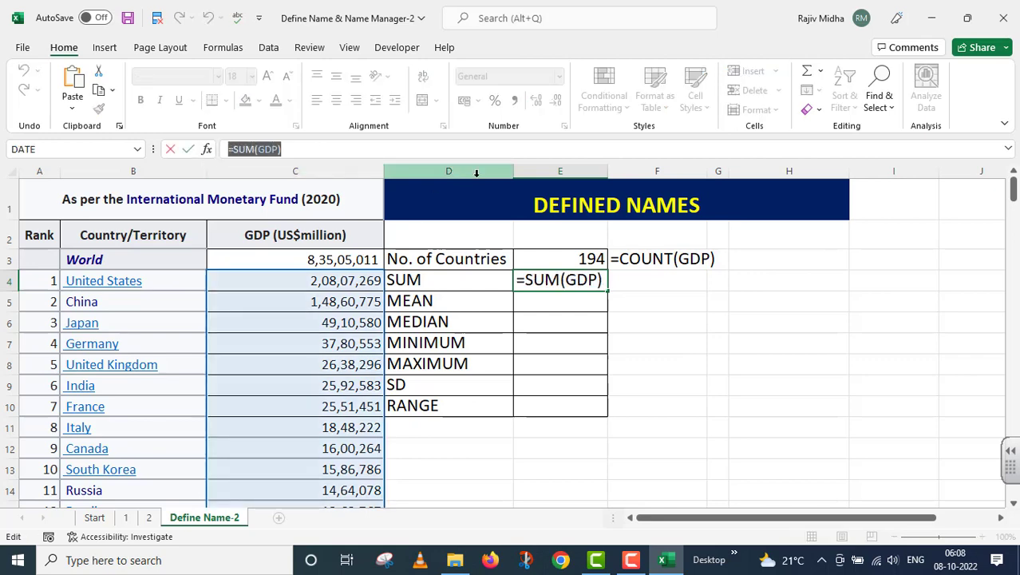
key(Return)
click(624, 276)
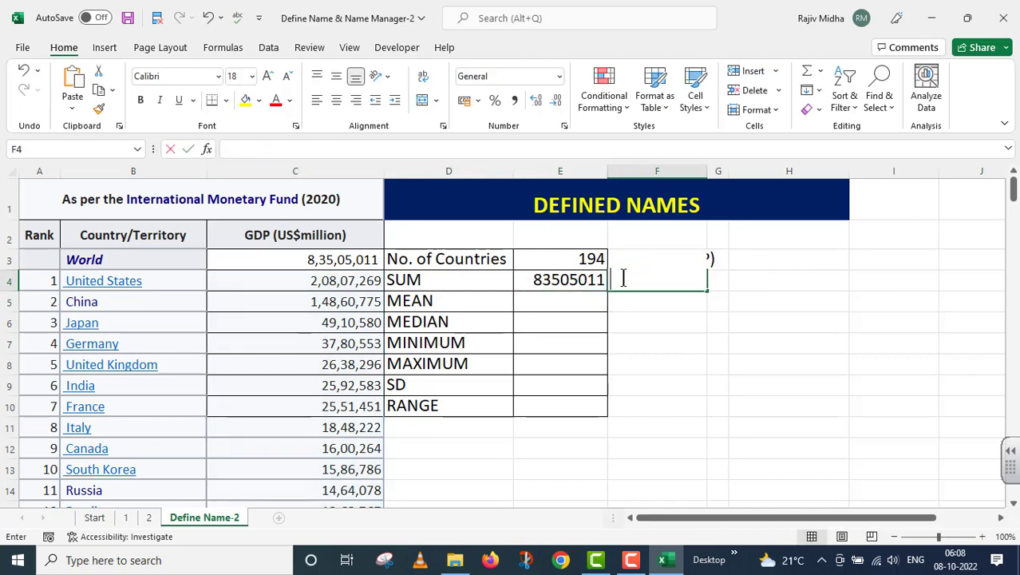
text(=)
key(ctrl+v)
click(531, 276)
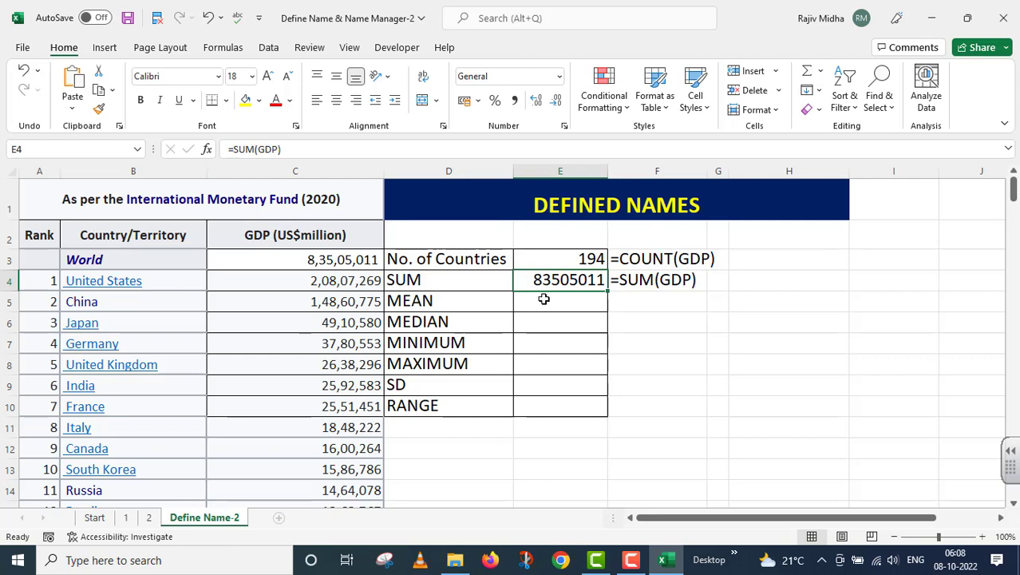
Step: Enter =AVERAGE(GDP) in E5 to calculate the mean, and copy its formula text into F5
click(539, 300)
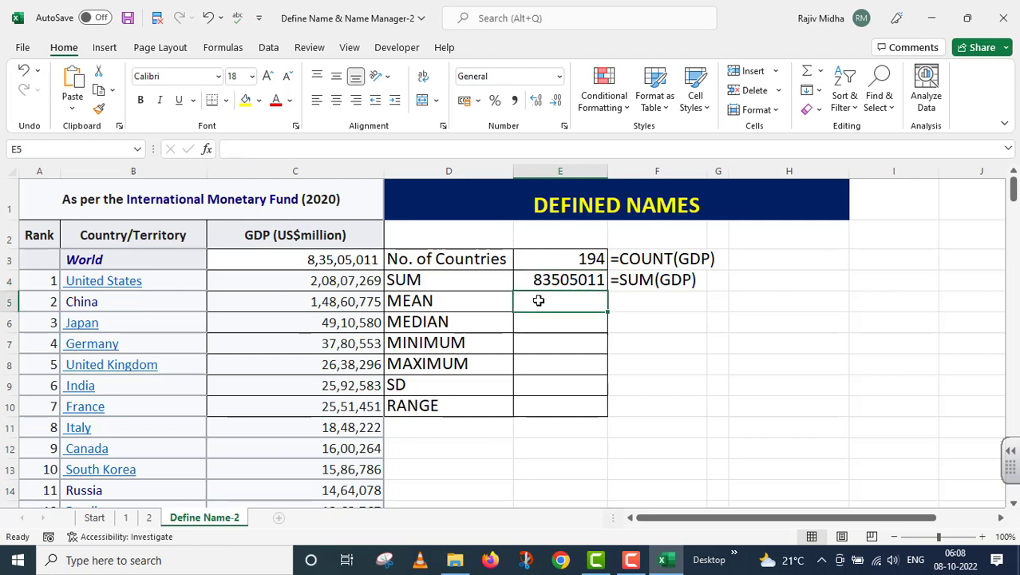
text(=)
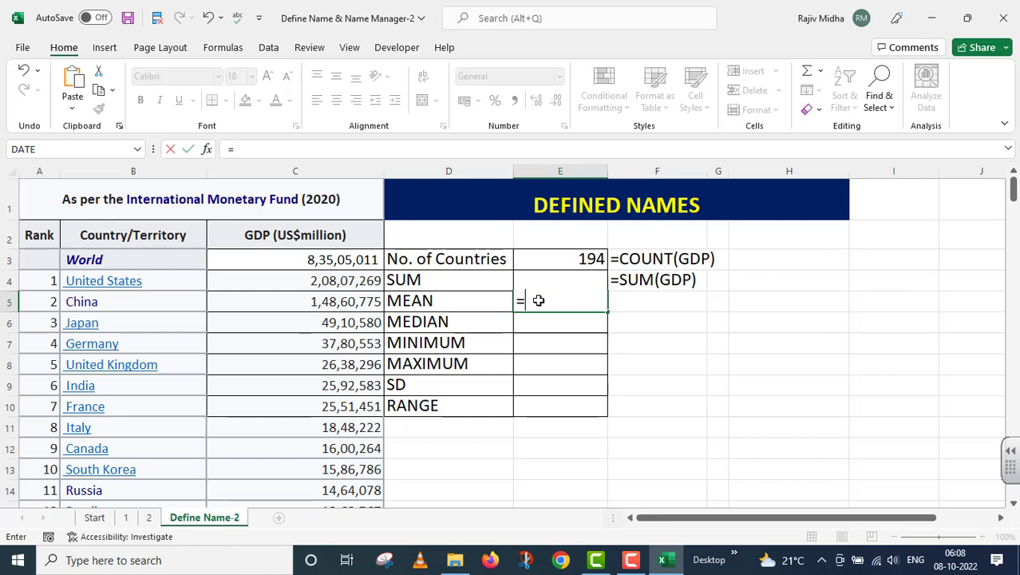
text(AVERAGE()
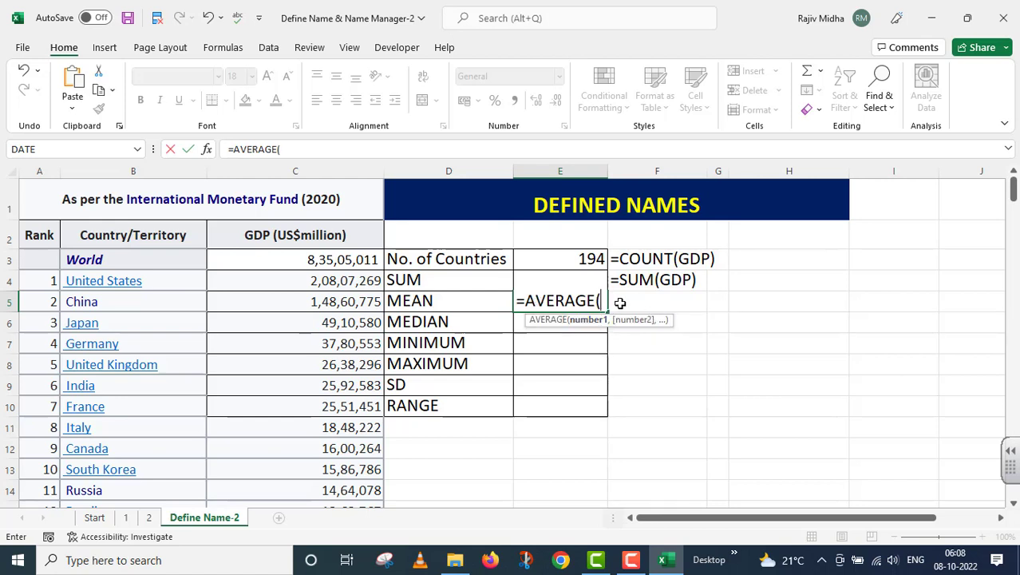
text(GDP)
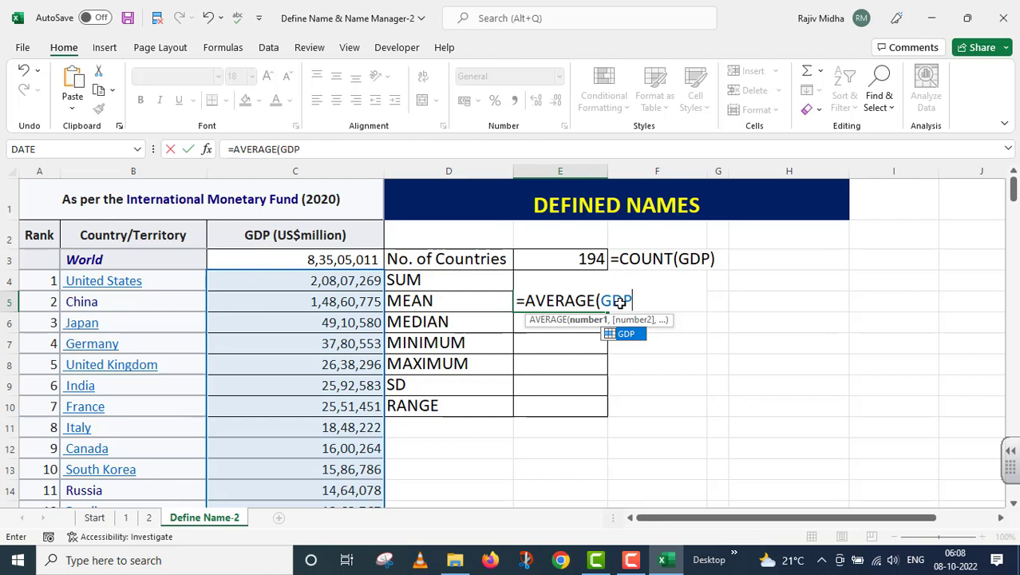
text())
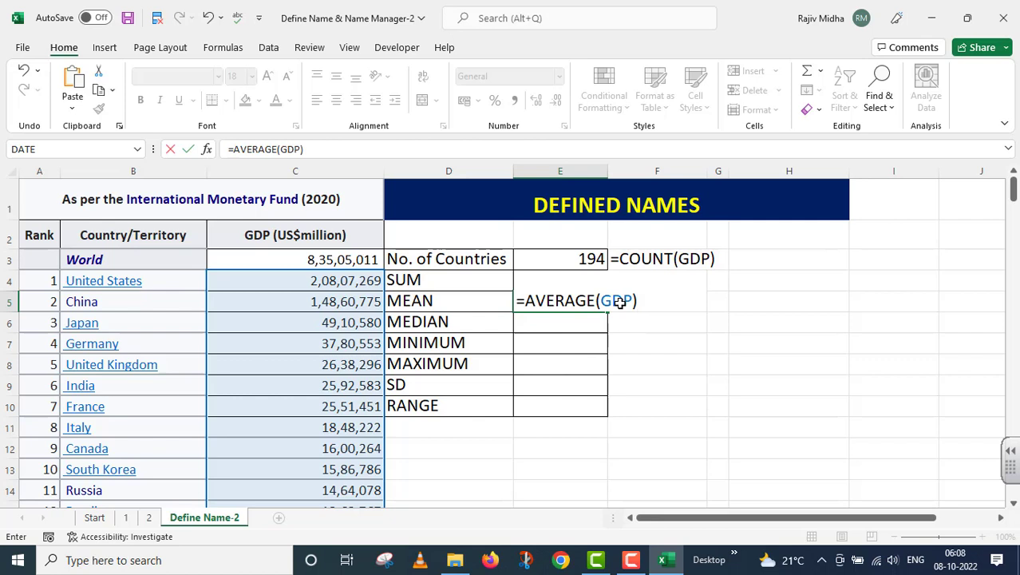
key(Return)
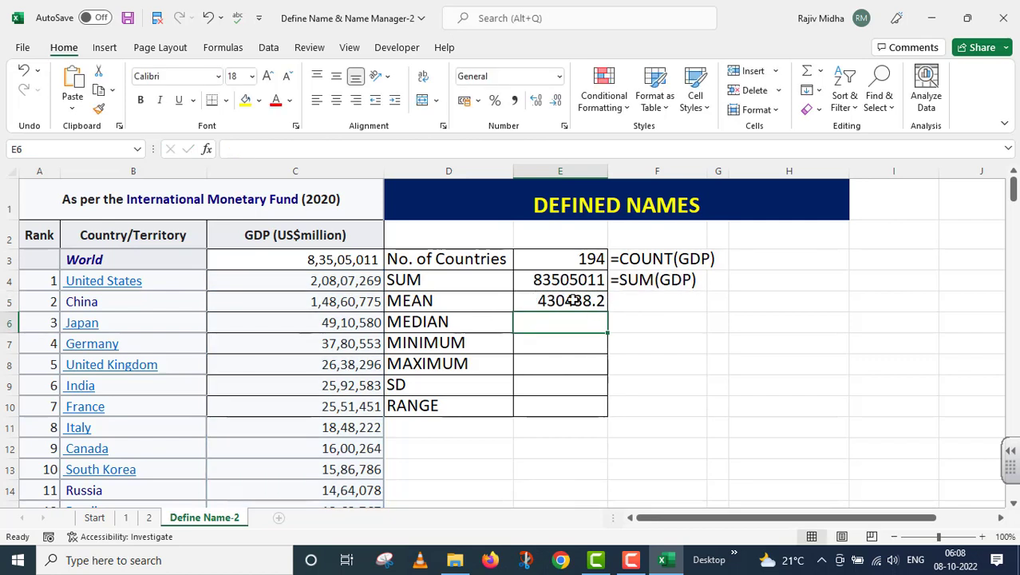
click(594, 301)
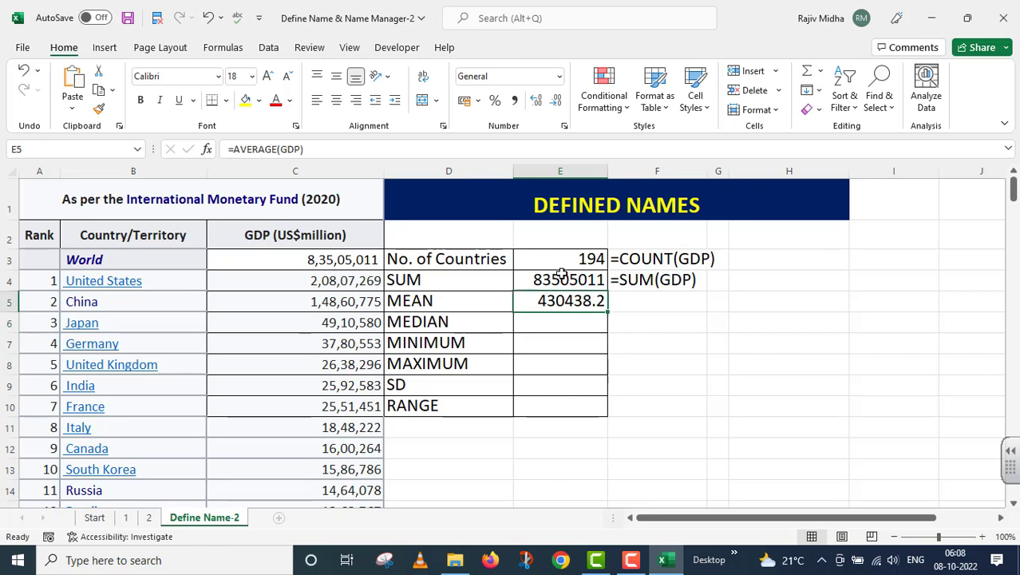
Step: Enter =MEDIAN(GDP) in E6 to calculate the median GDP
click(508, 322)
click(532, 322)
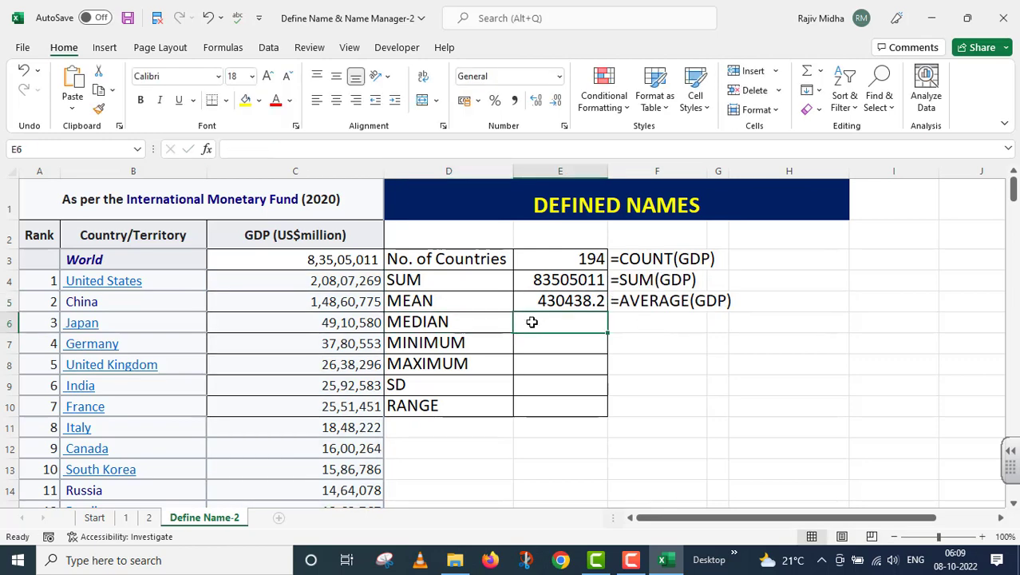
double_click(531, 321)
text(=)
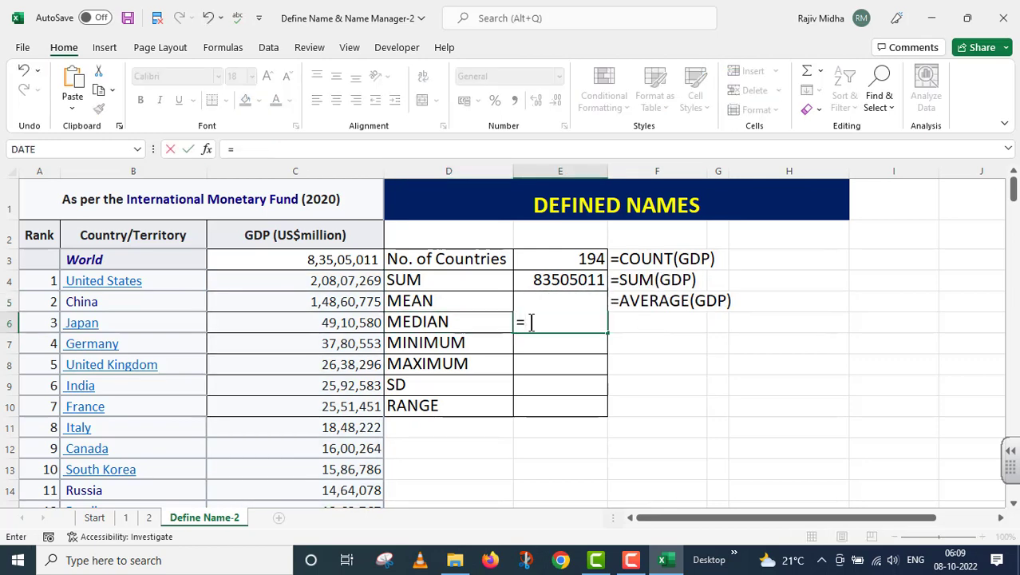
text(MEDIAN)
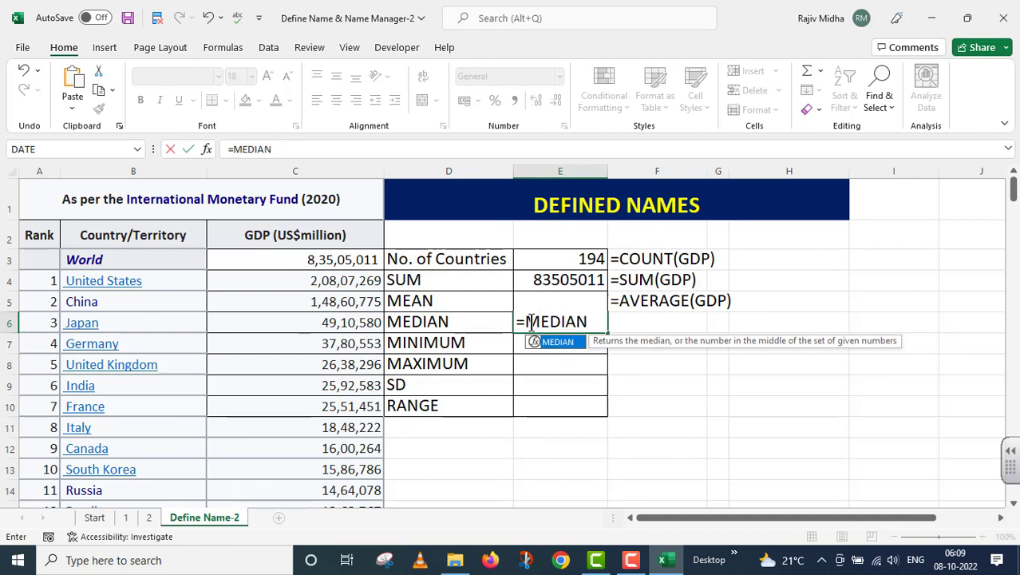
text(()
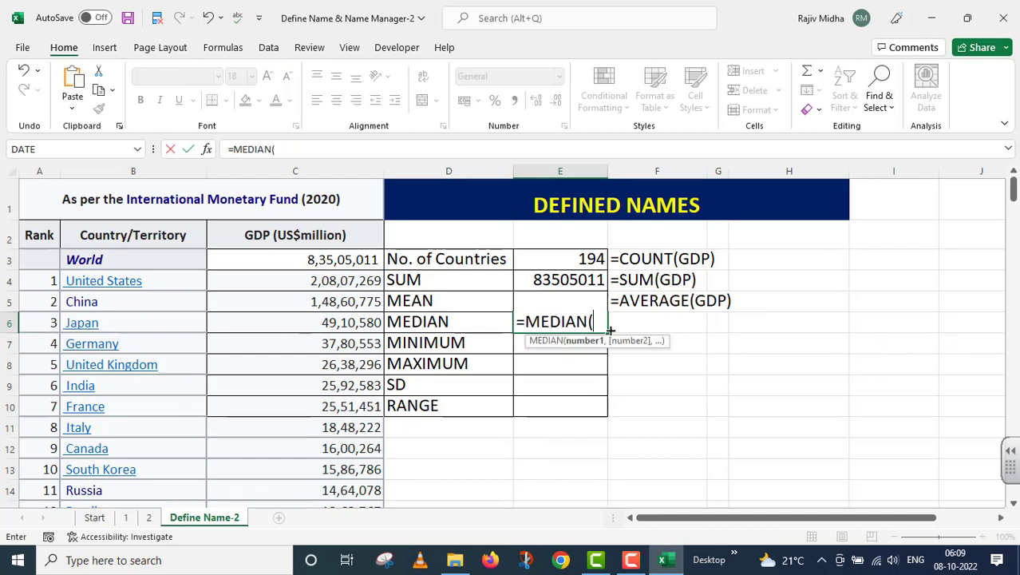
text(GDP)
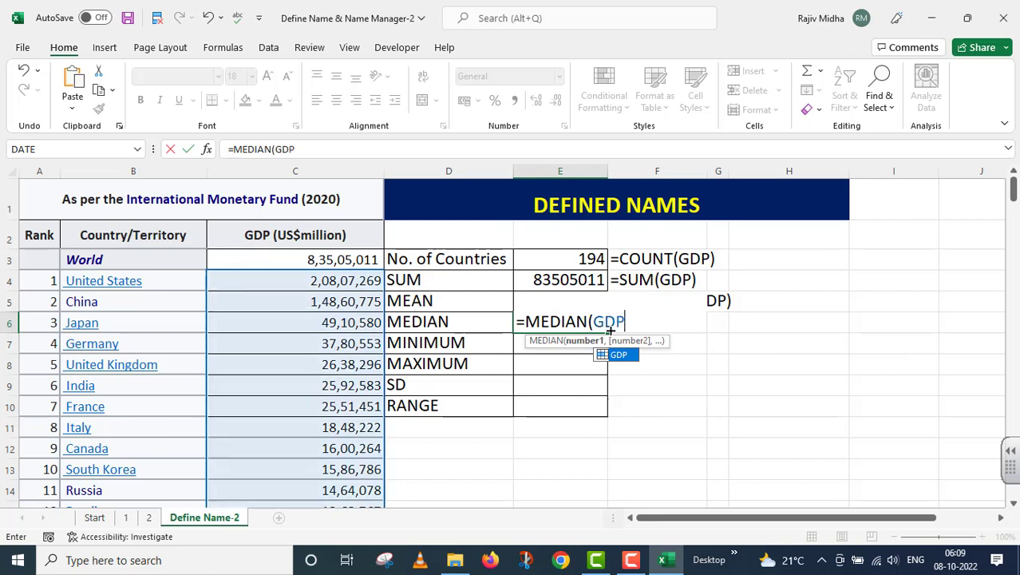
text())
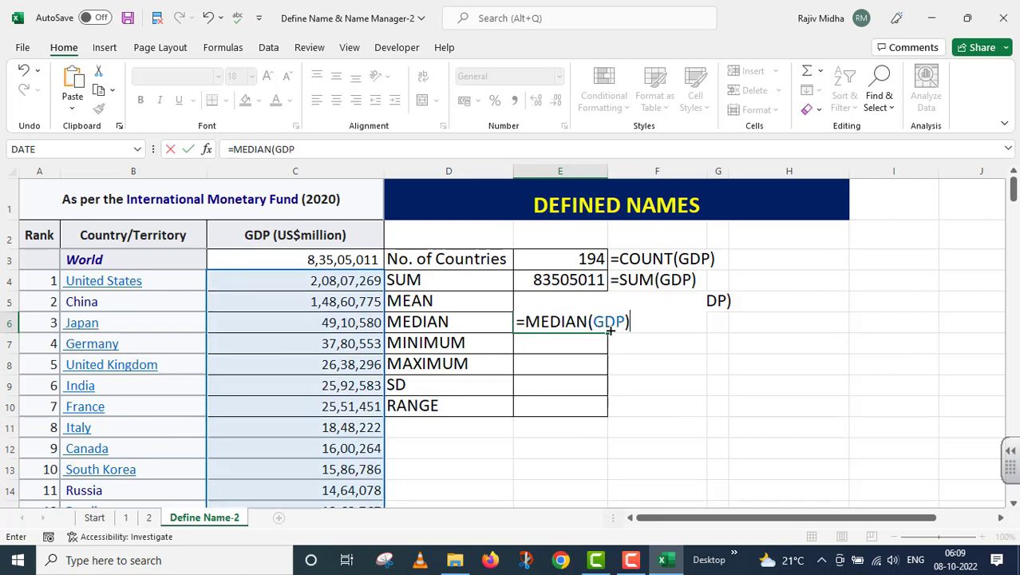
key(Return)
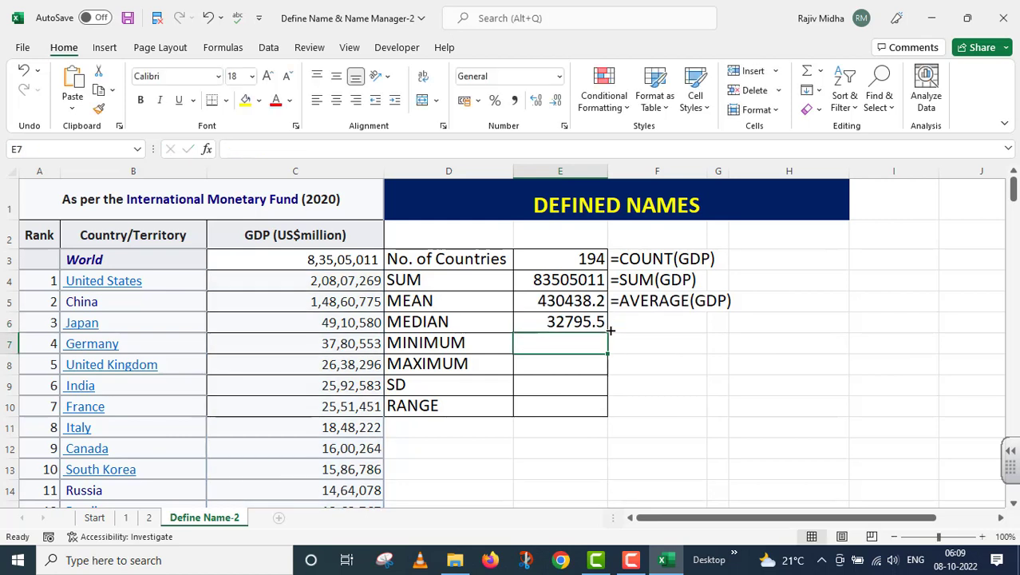
Step: Copy the formula text =AVERAGE(GDP) from E5 into F6, beside the median
click(563, 301)
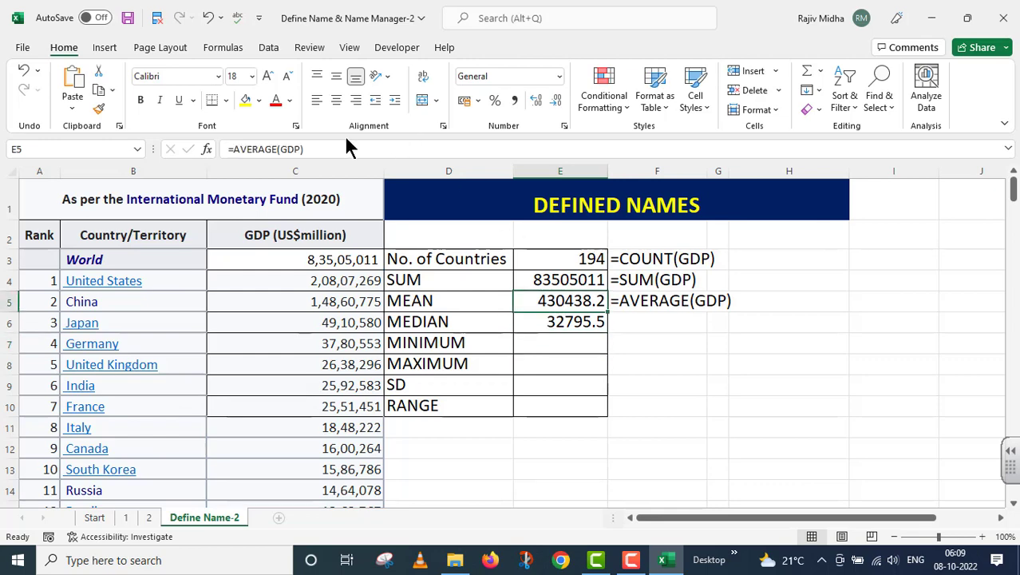
drag(335, 150, 200, 150)
key(Escape)
Step: Enter =MIN(GDP) in E7 to find the minimum GDP
click(524, 342)
text(=MIN)
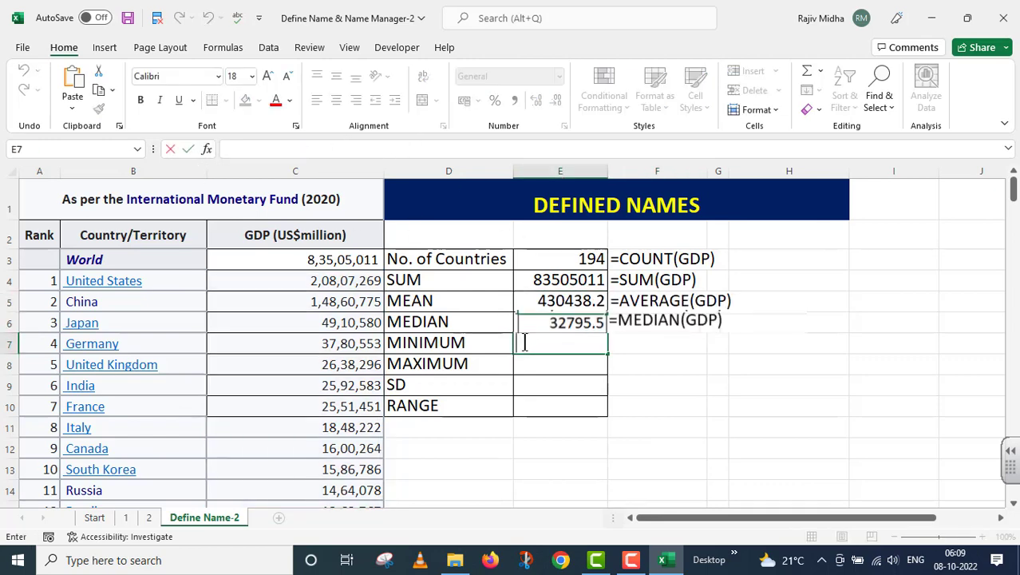
text(()
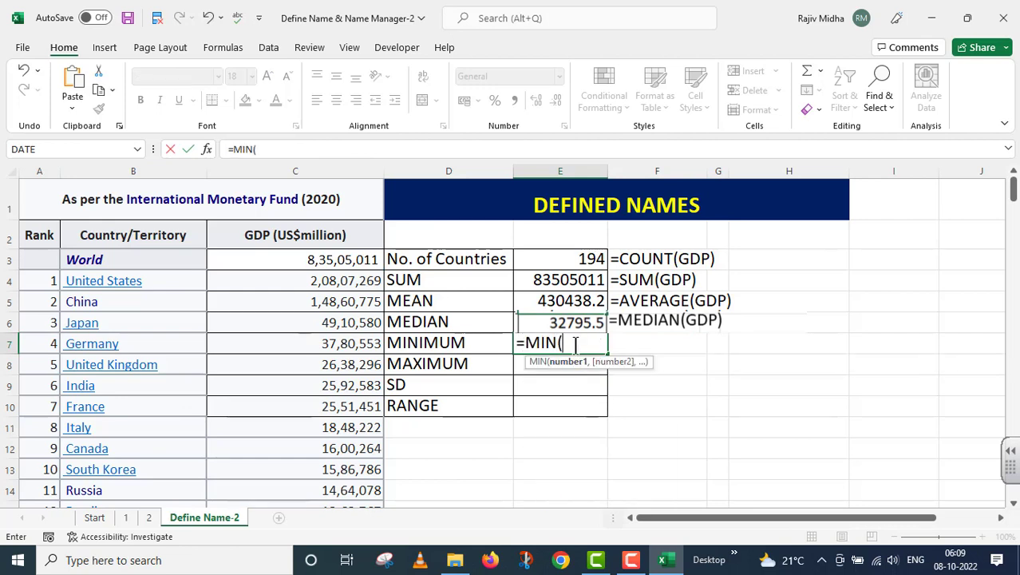
text(GDP))
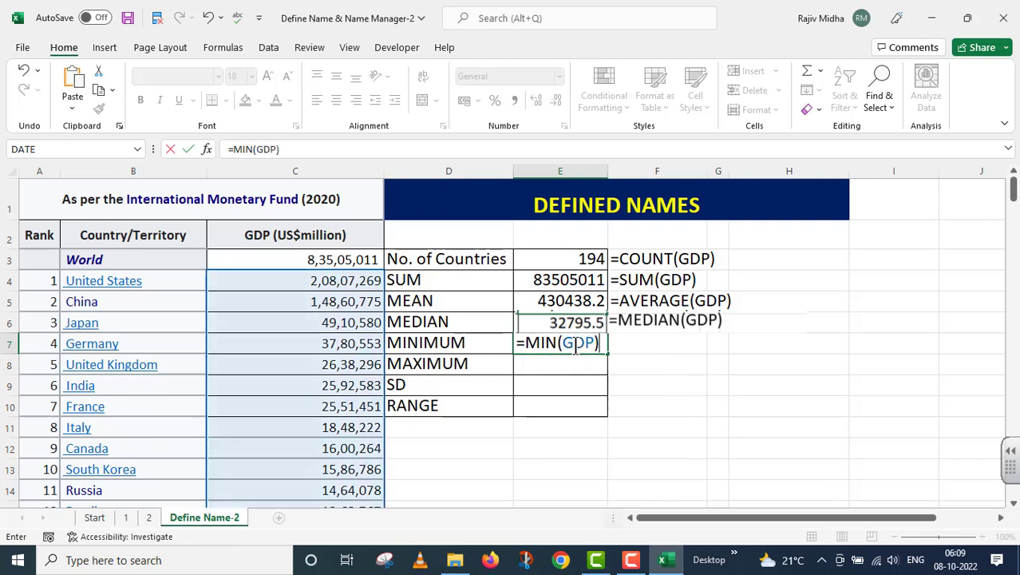
key(Return)
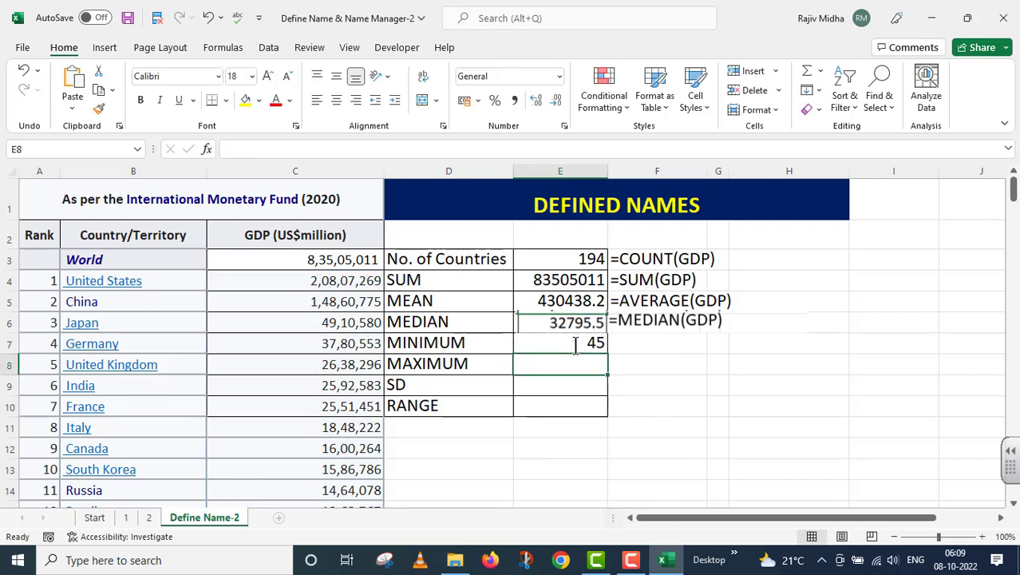
Step: Copy the formula text =MIN(GDP) from E7 into F7, beside the minimum
click(571, 344)
click(281, 149)
drag(281, 150, 208, 153)
key(ctrl+c)
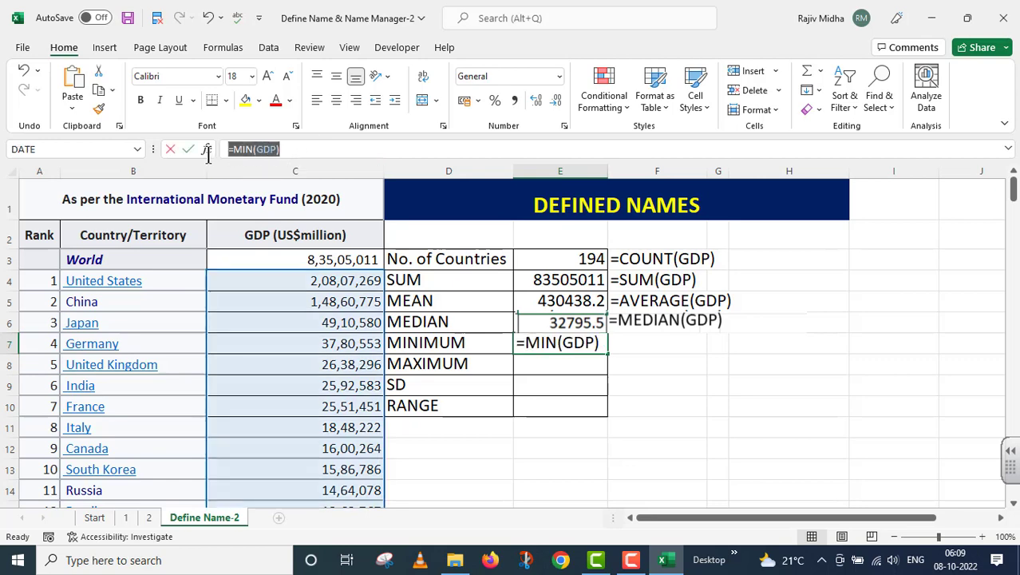
key(Return)
double_click(644, 338)
key(ctrl+v)
key(F2)
key(Return)
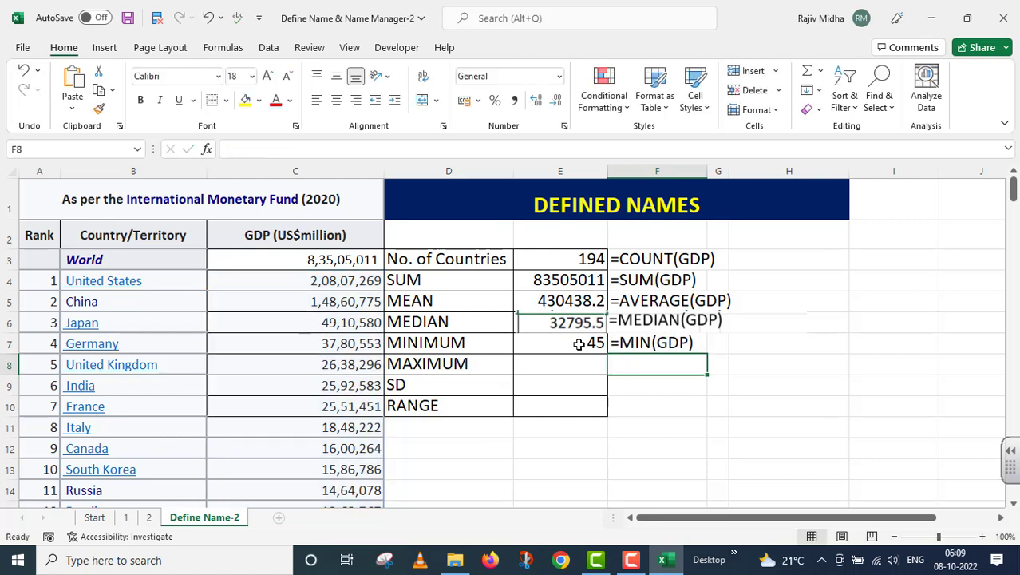
Step: Compare the minimum in E7 with the GDP of the last-ranked country at the end of the list
click(579, 343)
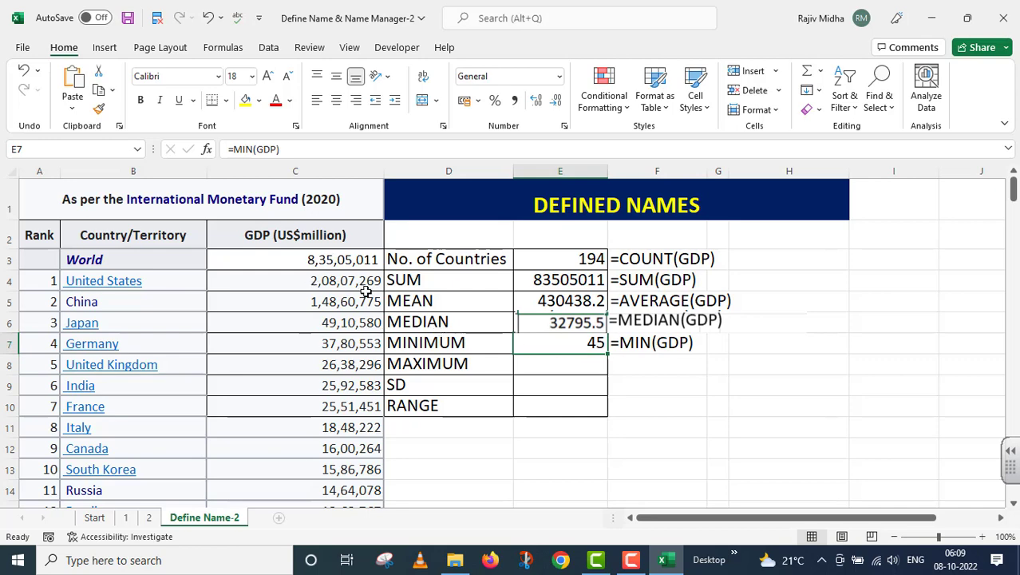
click(39, 281)
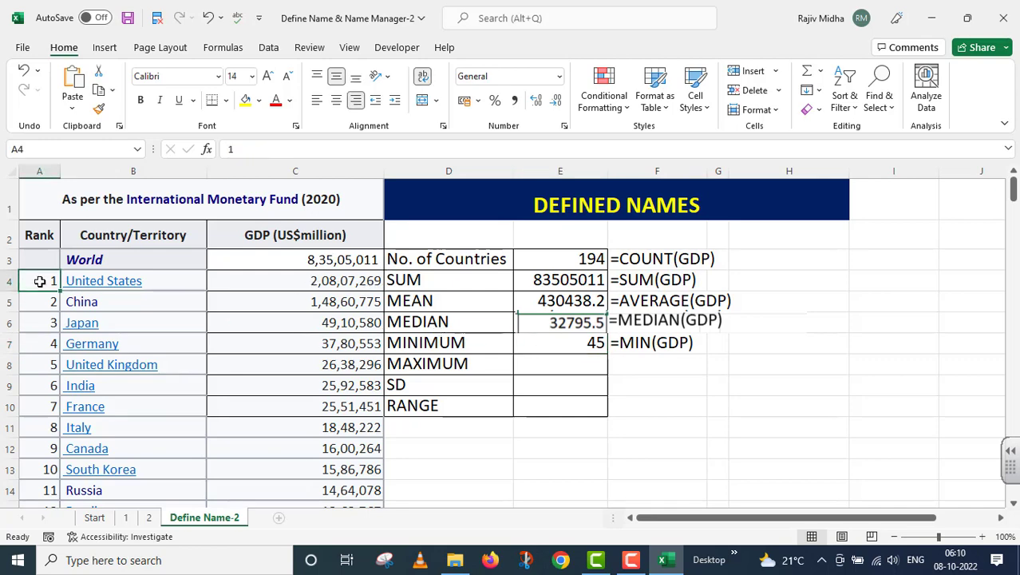
key(ctrl+Down)
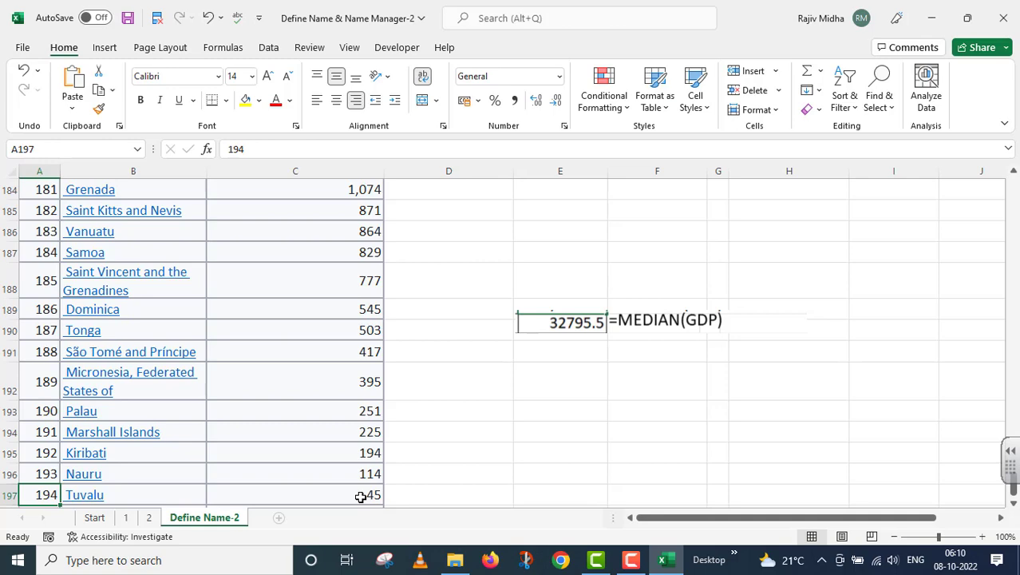
key(ctrl+Up)
Step: Enter =MAX(GDP) in E8 to find the maximum GDP, and copy its formula text into F8
click(588, 270)
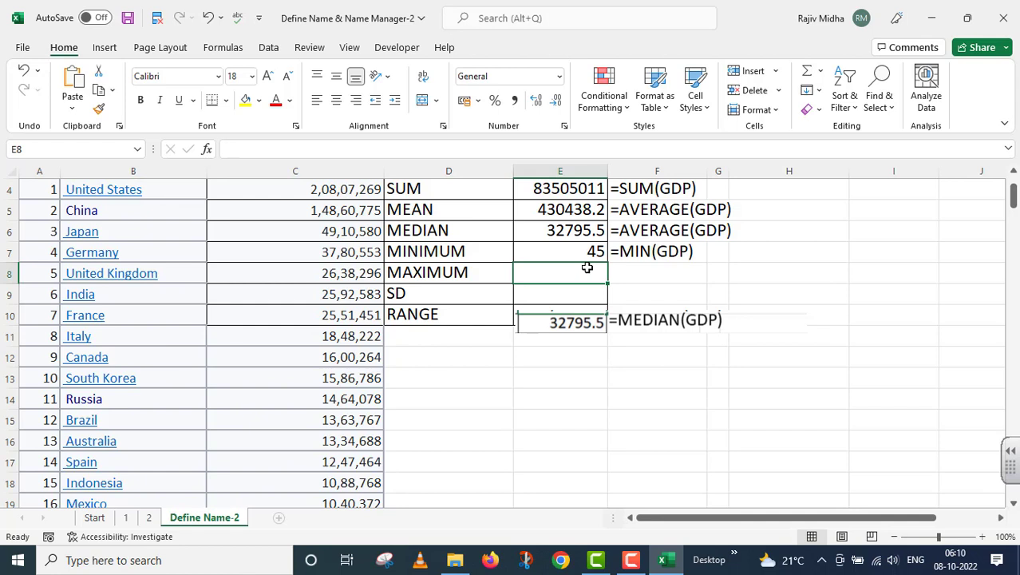
text(=MAX()
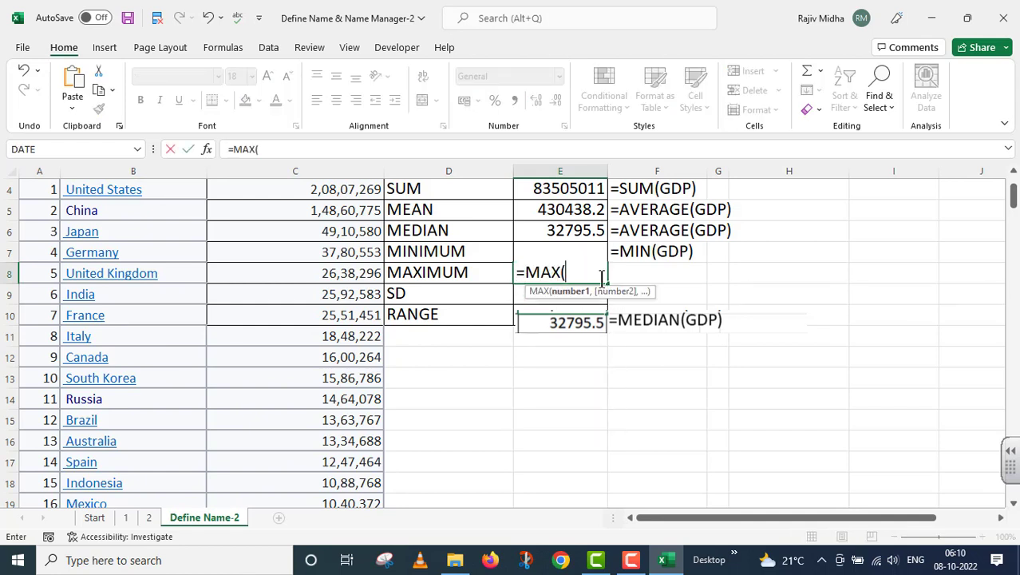
text(GDP)
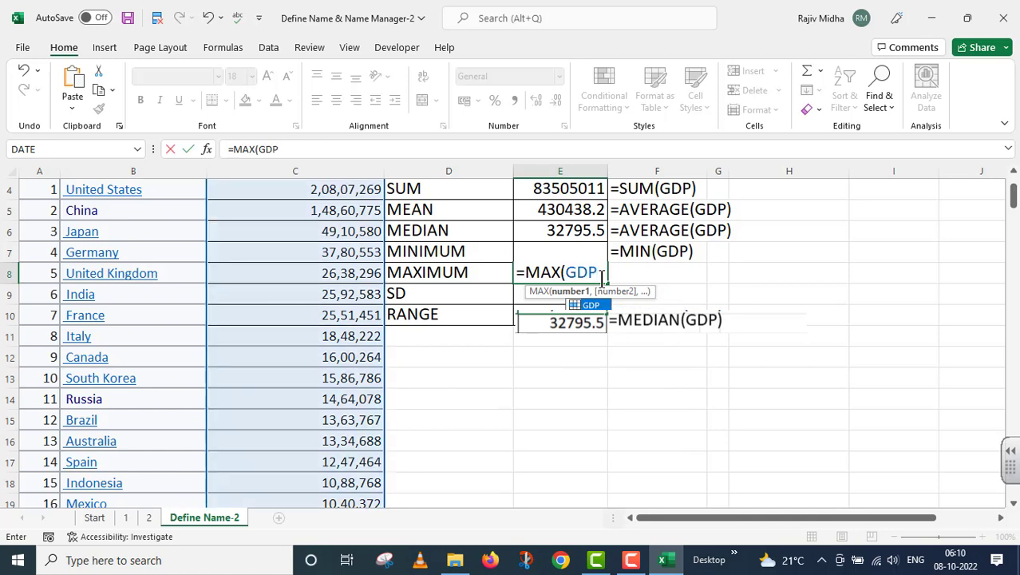
text())
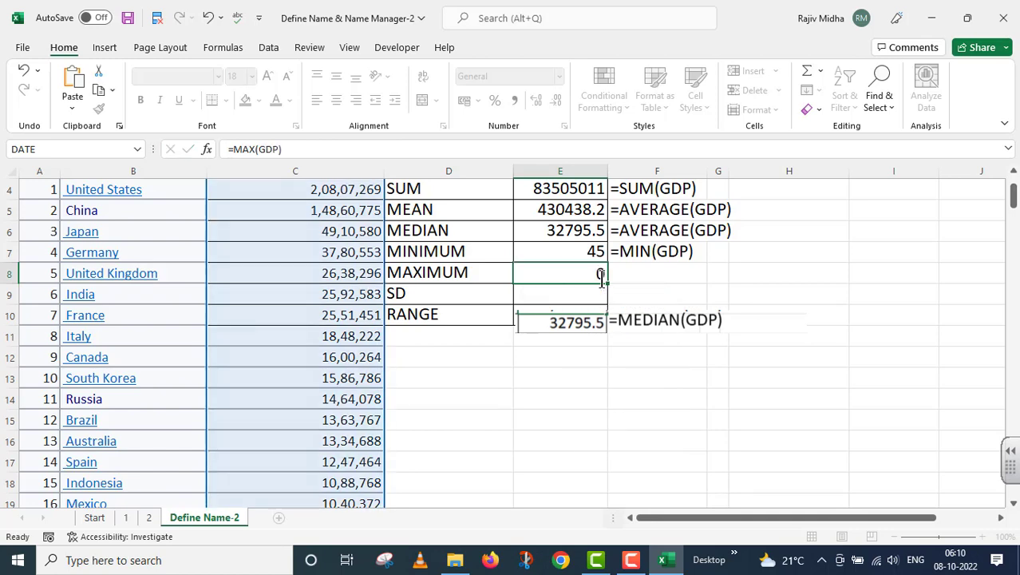
key(Return)
scroll(602, 279, up, 1)
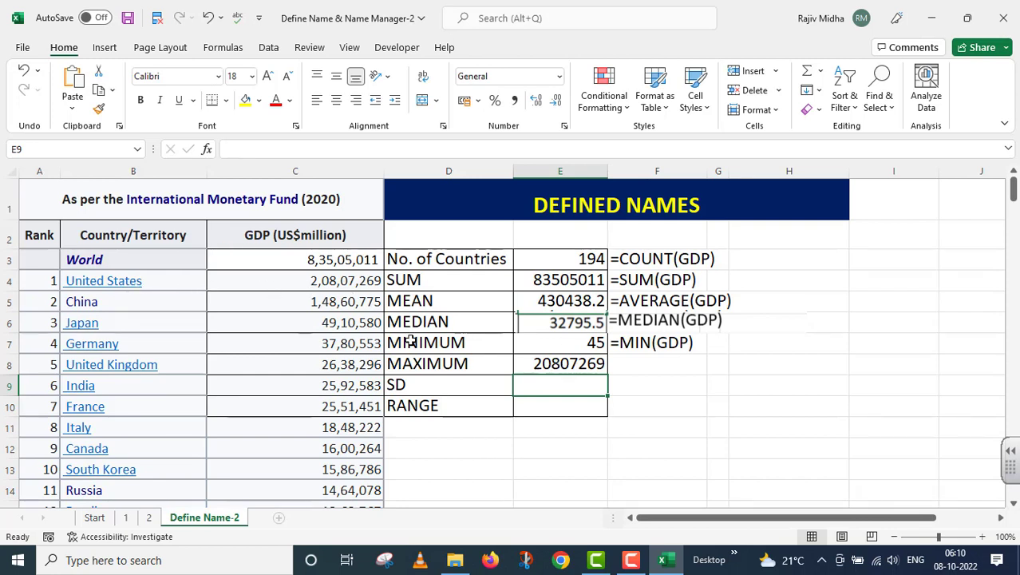
click(570, 360)
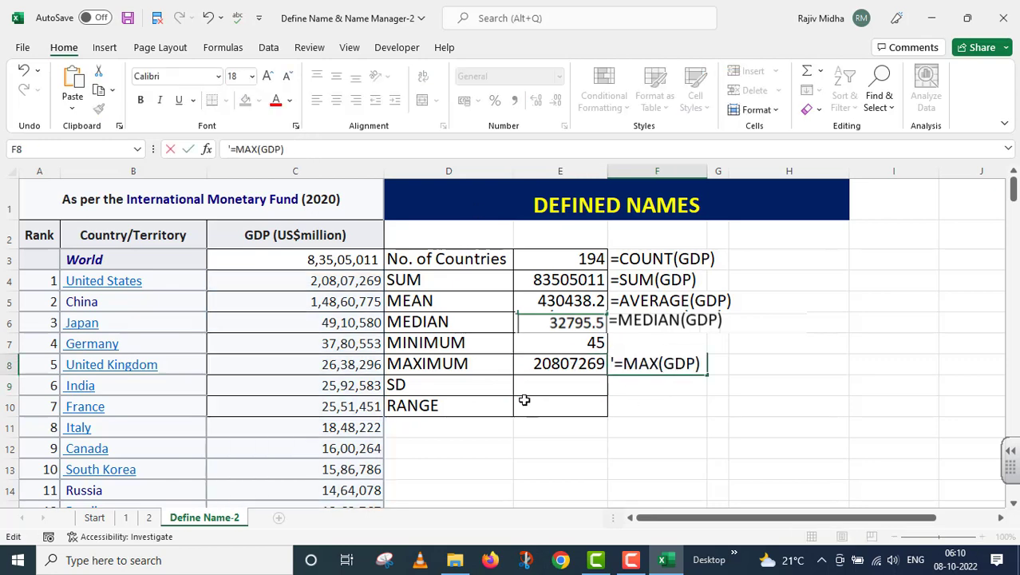
Step: Enter =STDEV(GDP) in E9 to calculate the standard deviation of the GDP values
click(552, 388)
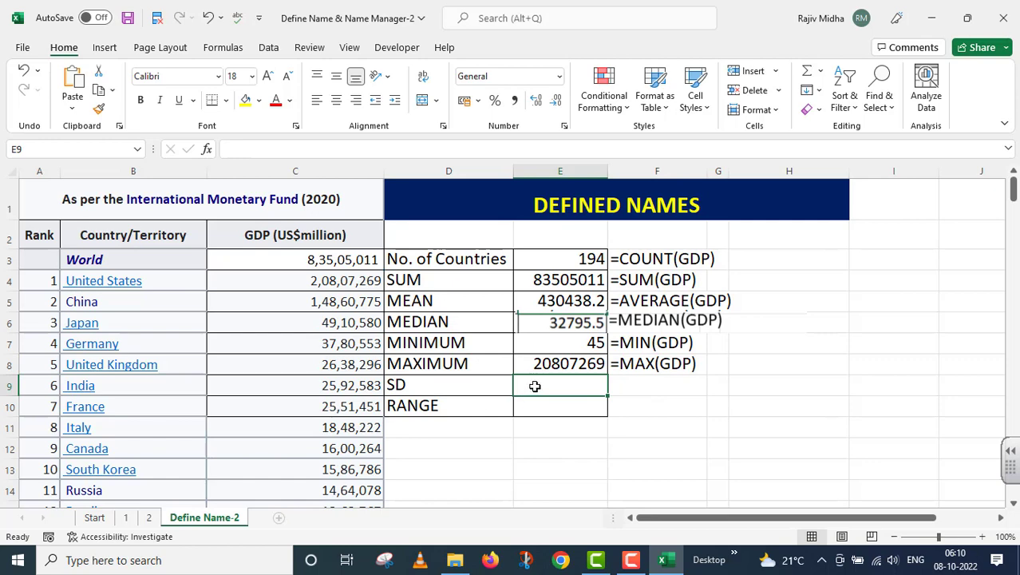
text(=)
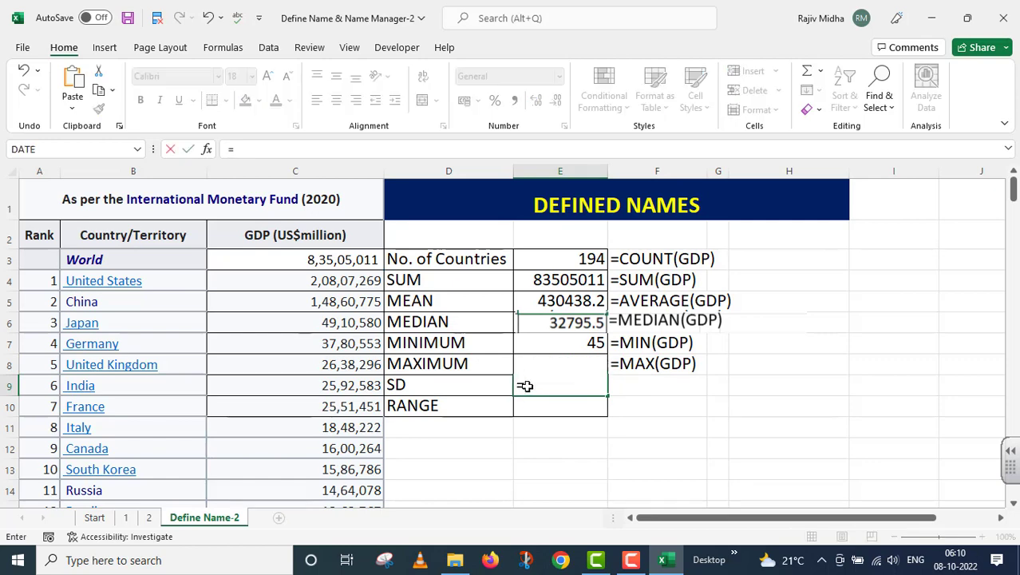
text(ST)
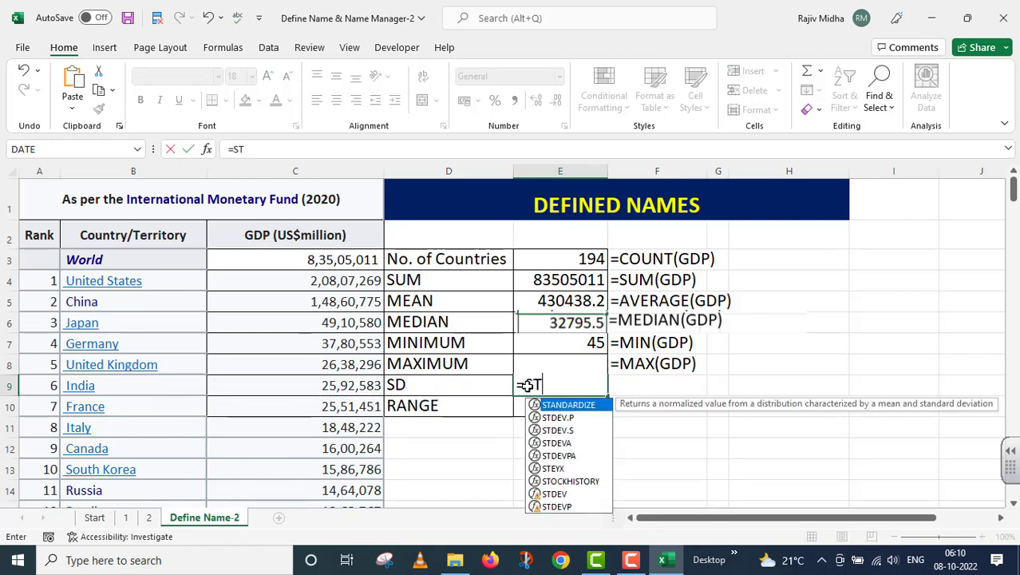
text(DEV()
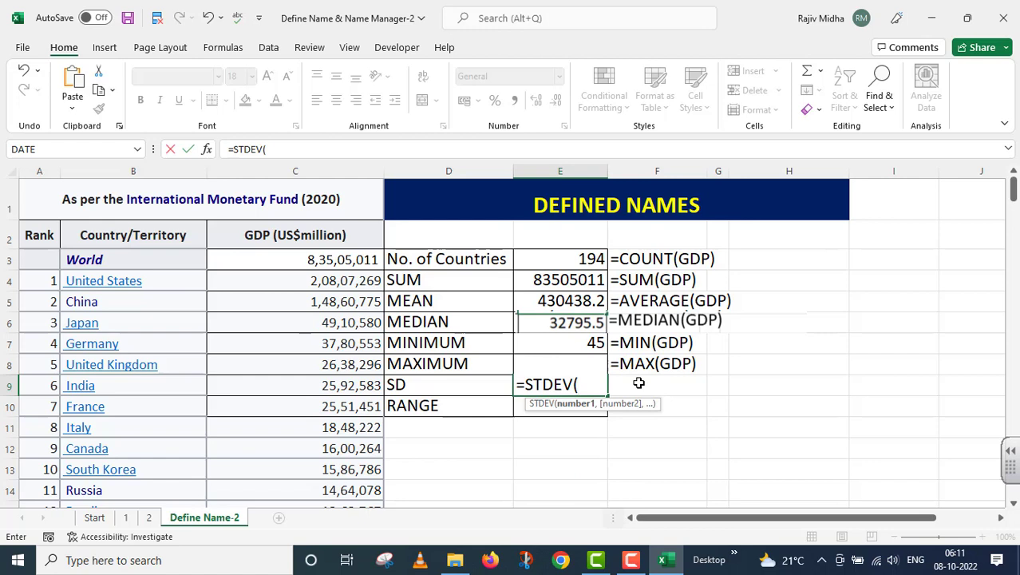
text(GDP)
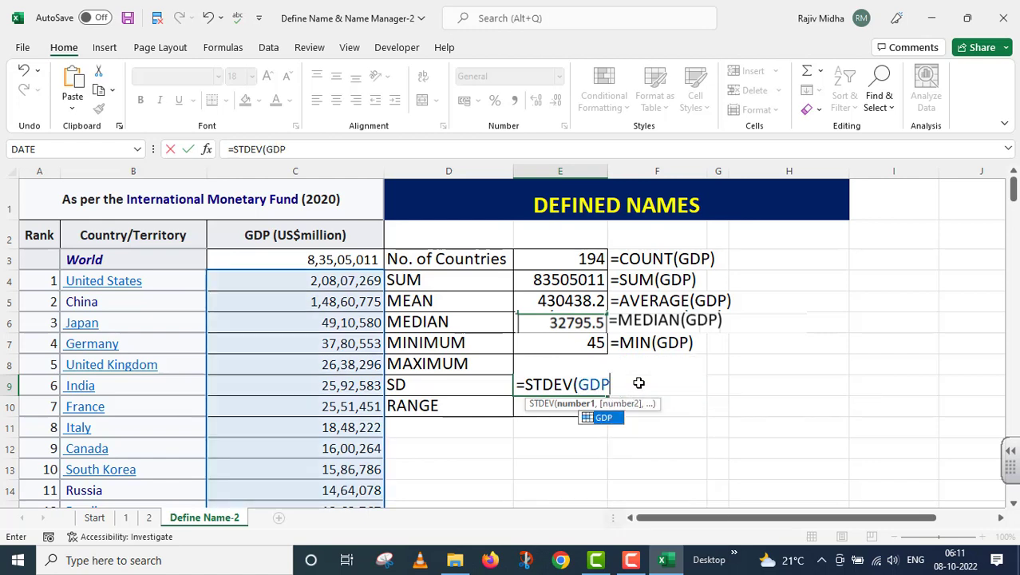
text())
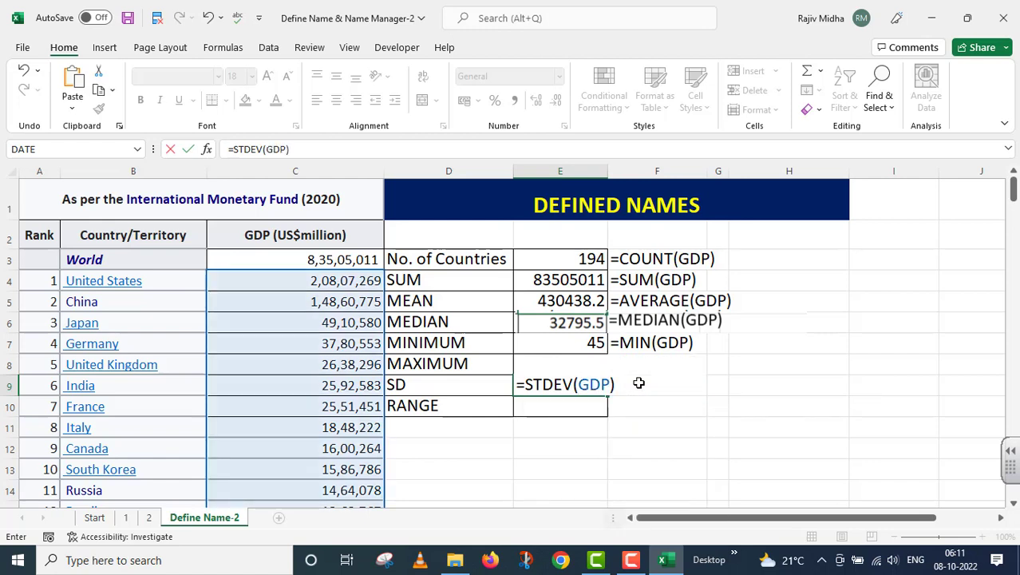
key(Return)
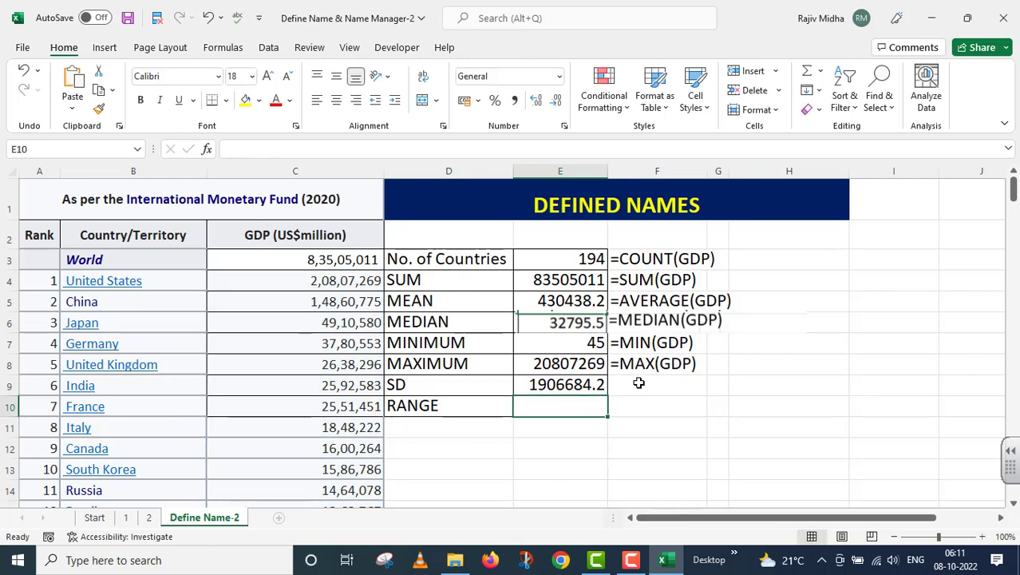
Step: Copy the formula text =STDEV(GDP) from E9 into F9 as plain text, beside the standard deviation
click(548, 384)
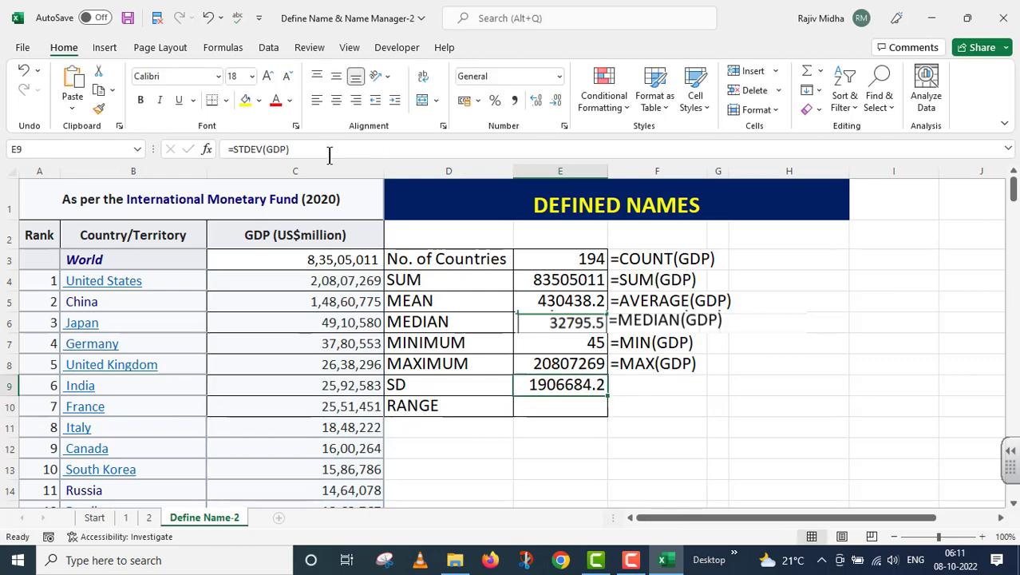
drag(326, 151, 196, 154)
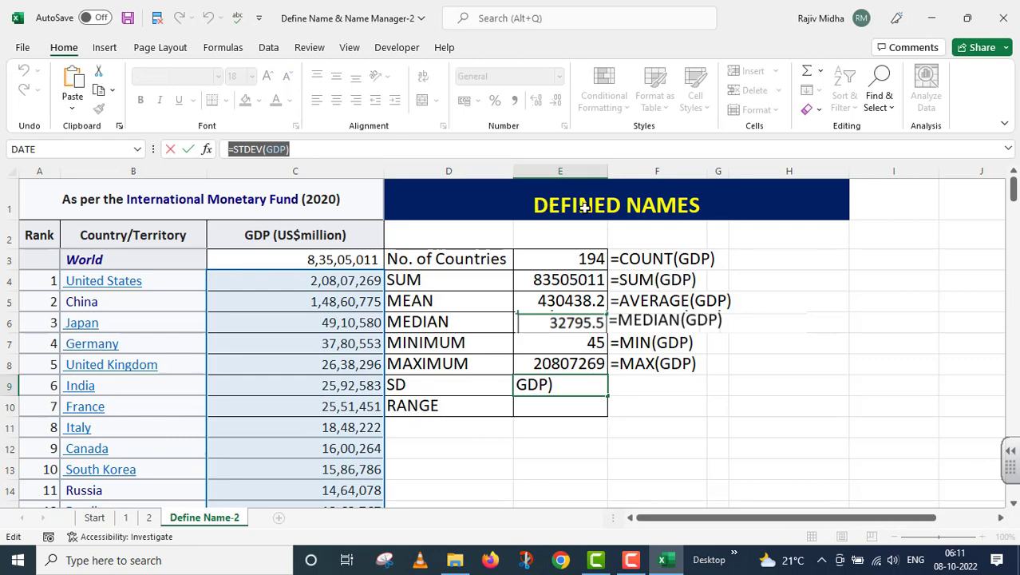
key(ctrl+c)
key(Escape)
double_click(615, 384)
key(ctrl+v)
text(')
click(471, 406)
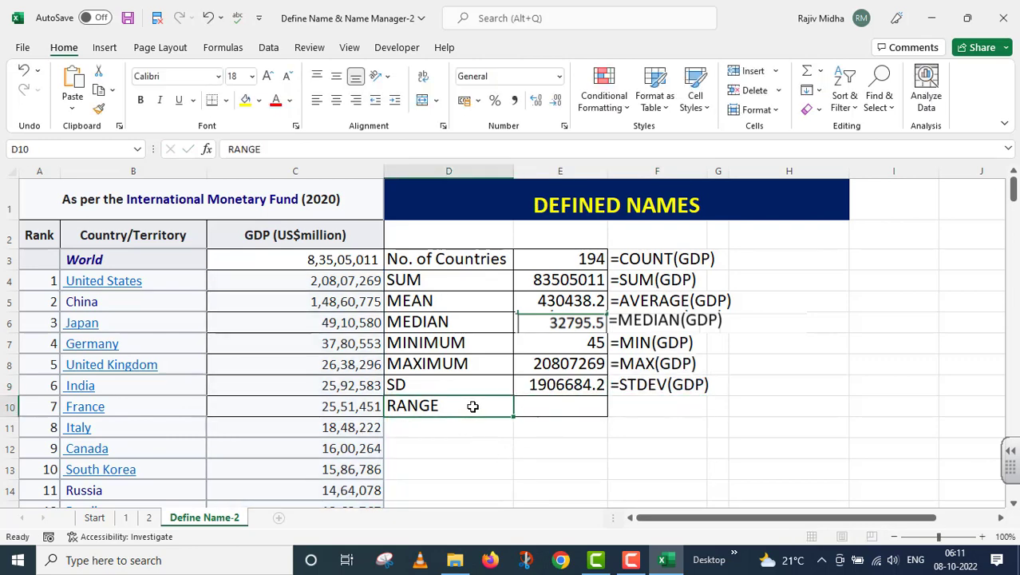
Step: Enter =E8-E7 in E10 to calculate the range as maximum minus minimum
click(548, 407)
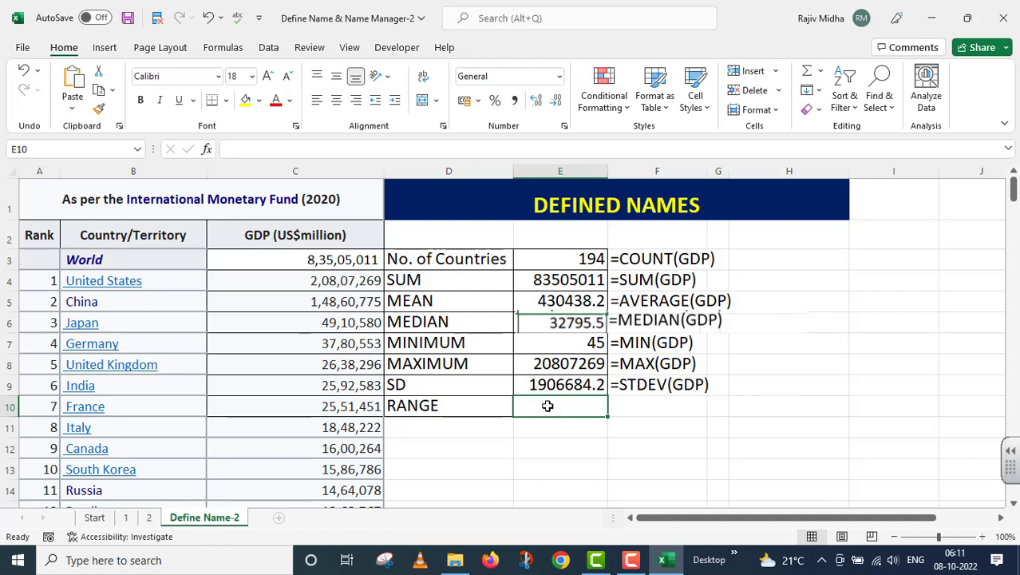
key(BackSpace)
text(=)
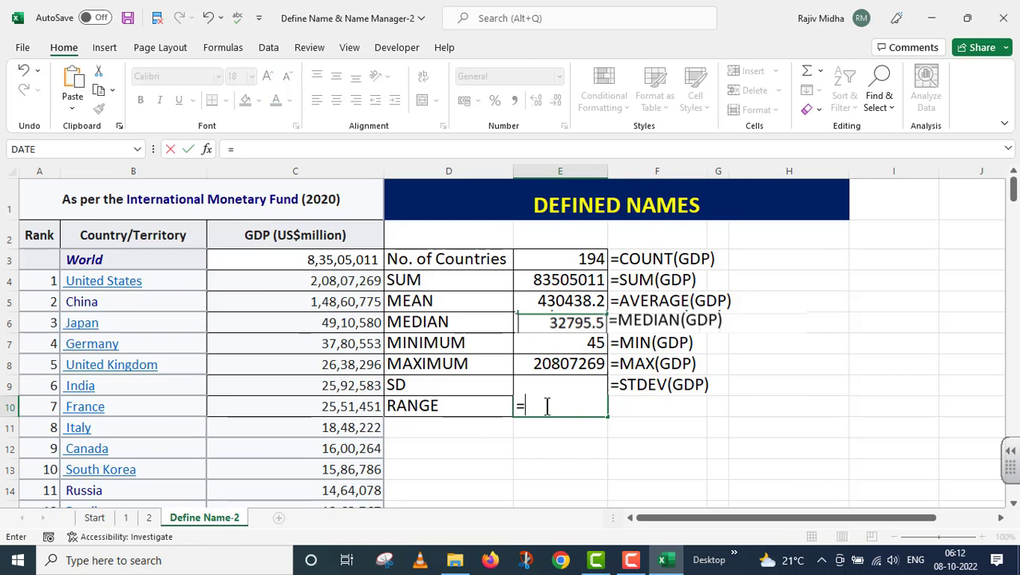
click(563, 363)
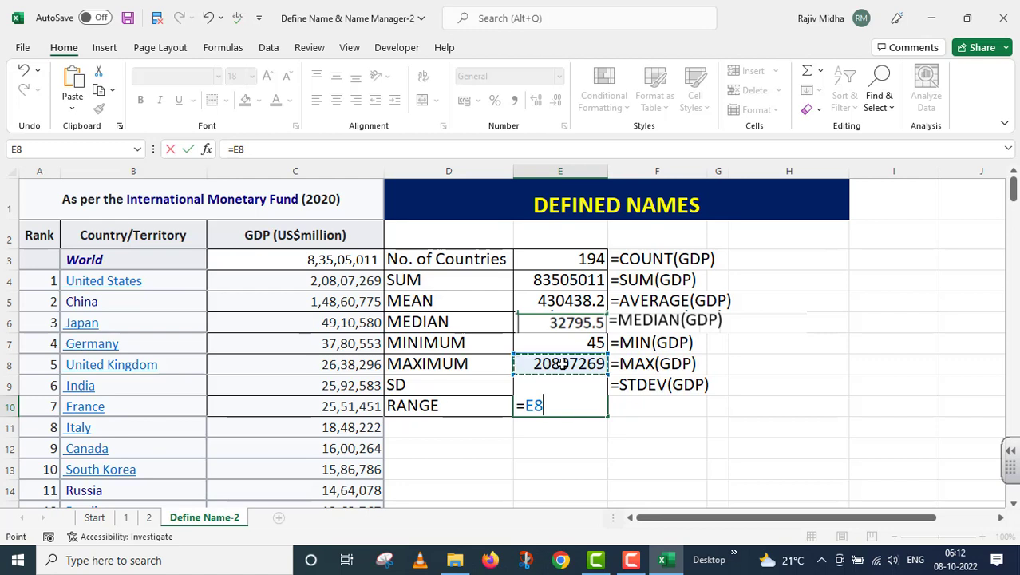
text(-)
click(589, 341)
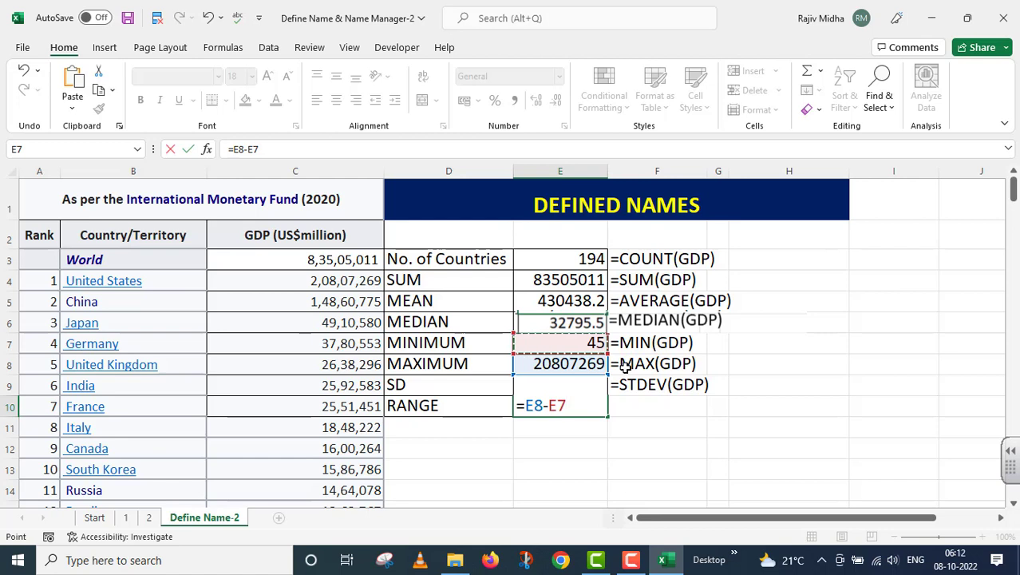
key(Return)
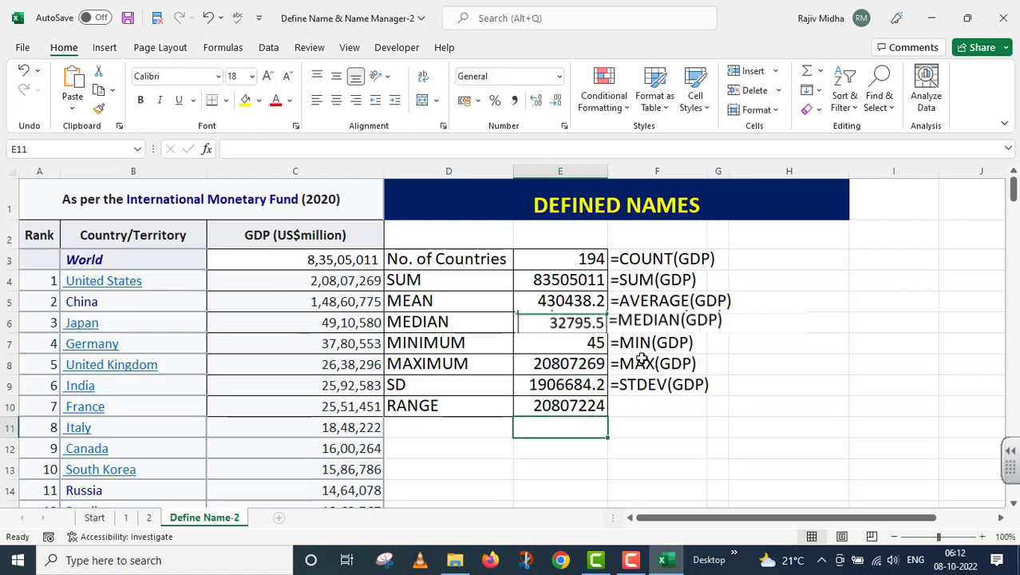
Step: Copy the formula text =E8-E7 from E10 into F10 as plain text, beside the range
click(587, 407)
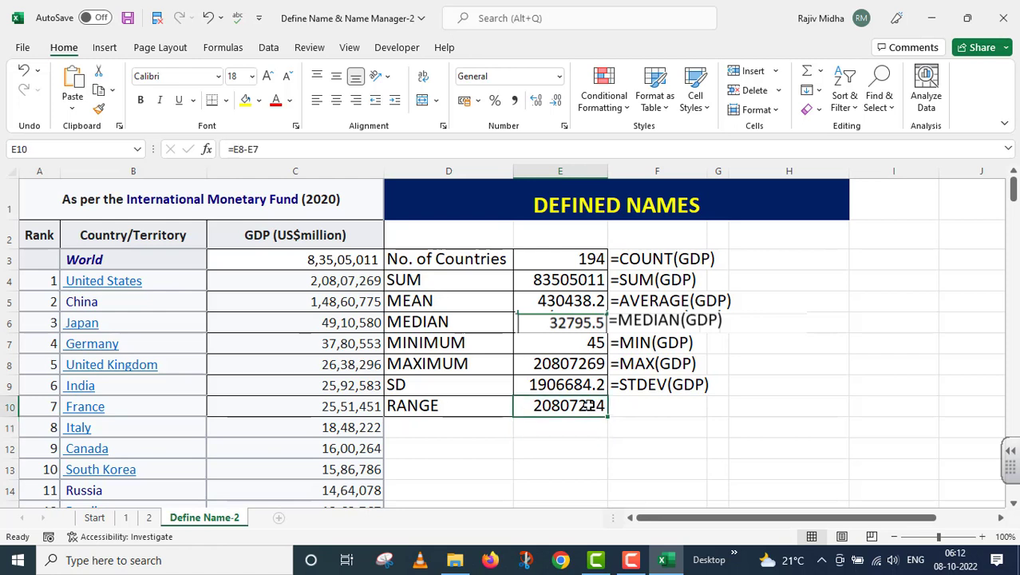
click(268, 149)
drag(268, 148, 223, 148)
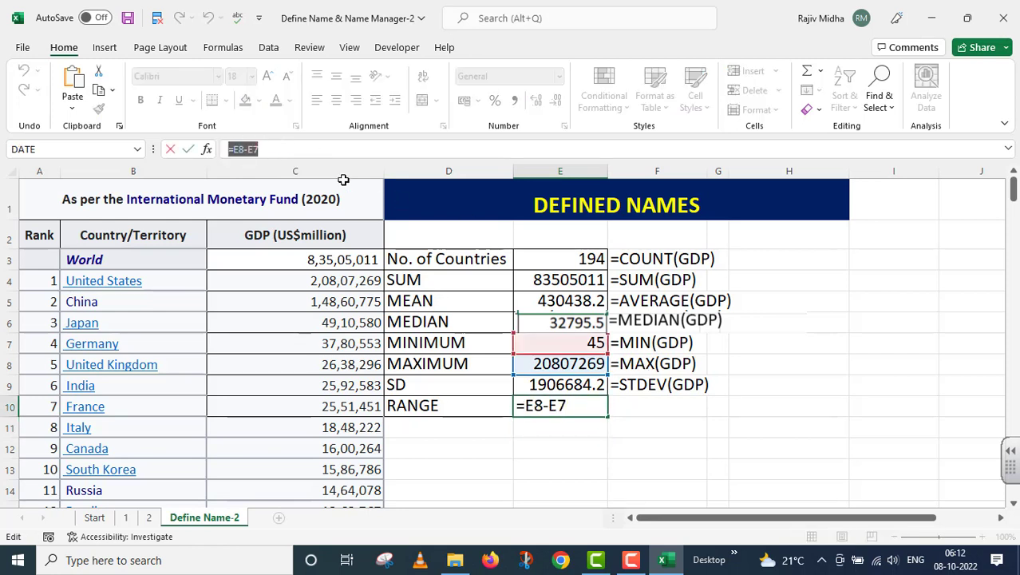
key(ctrl+c)
key(Tab)
key(ctrl+v)
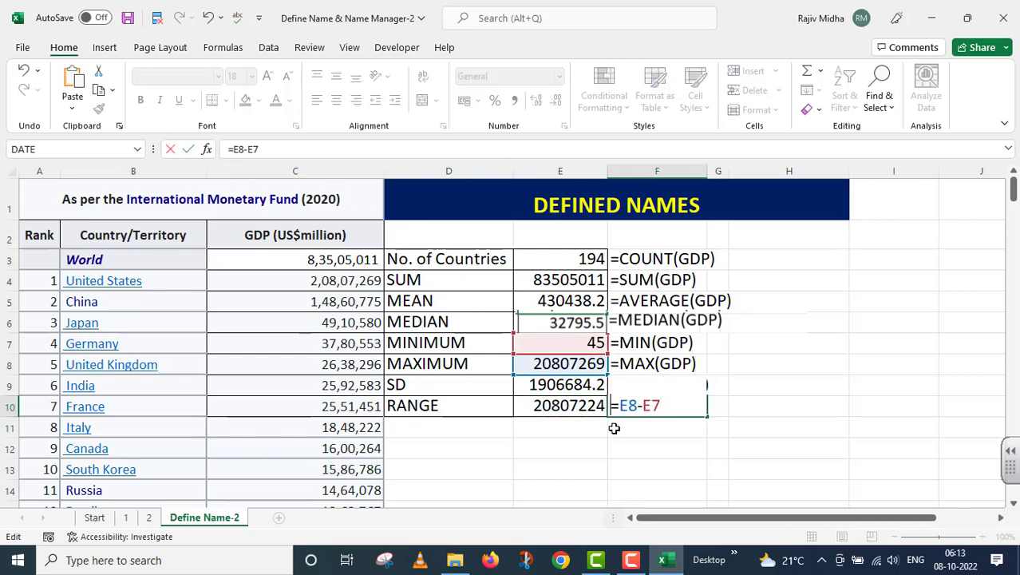
key(ctrl+Return)
click(770, 386)
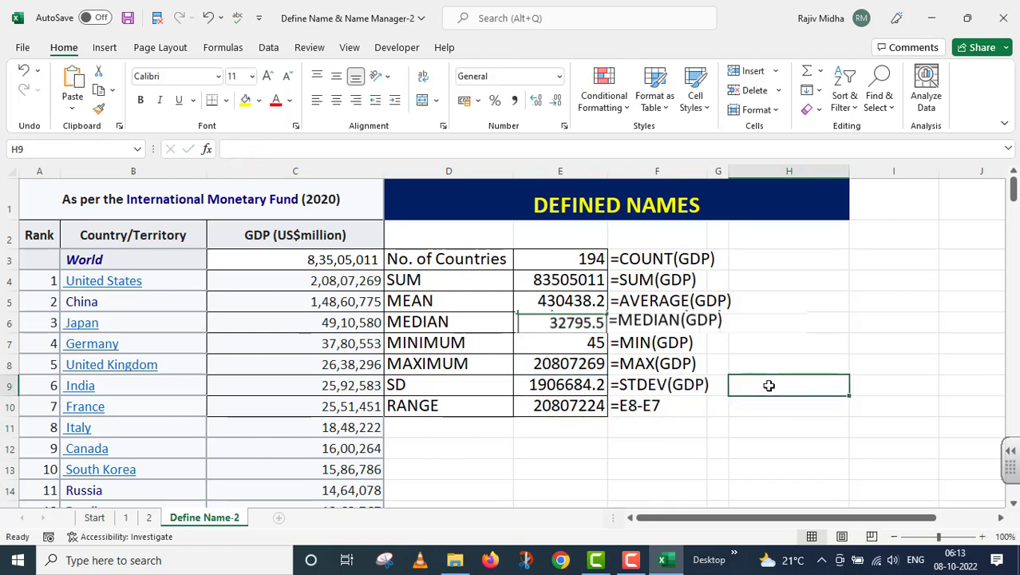